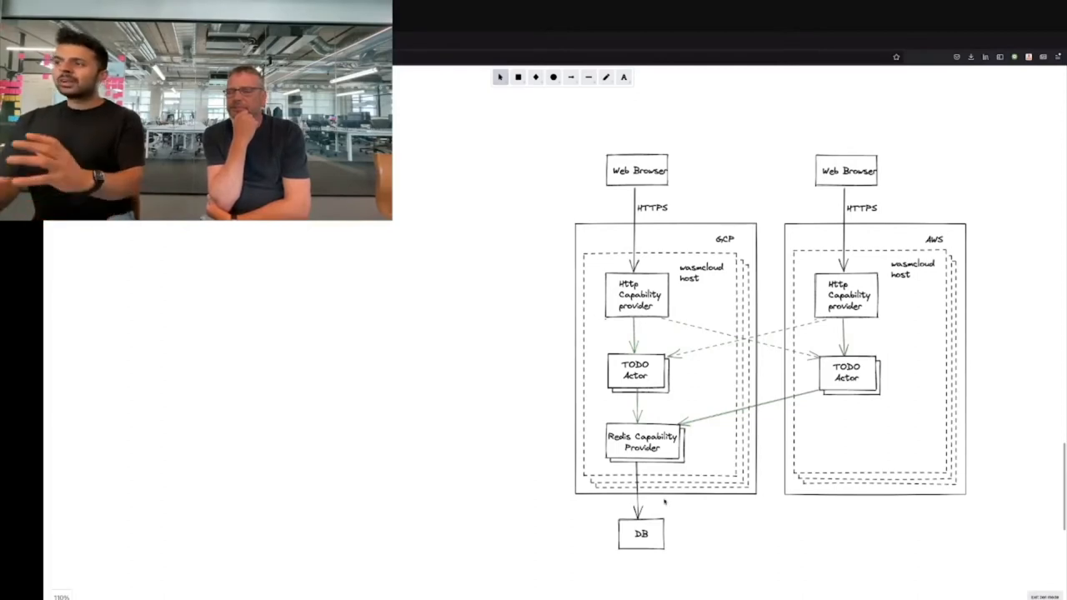
Pan the canvas rightward from the host diagram to the wasmcloud pod a/b/c diagram
drag(686, 505, 699, 514)
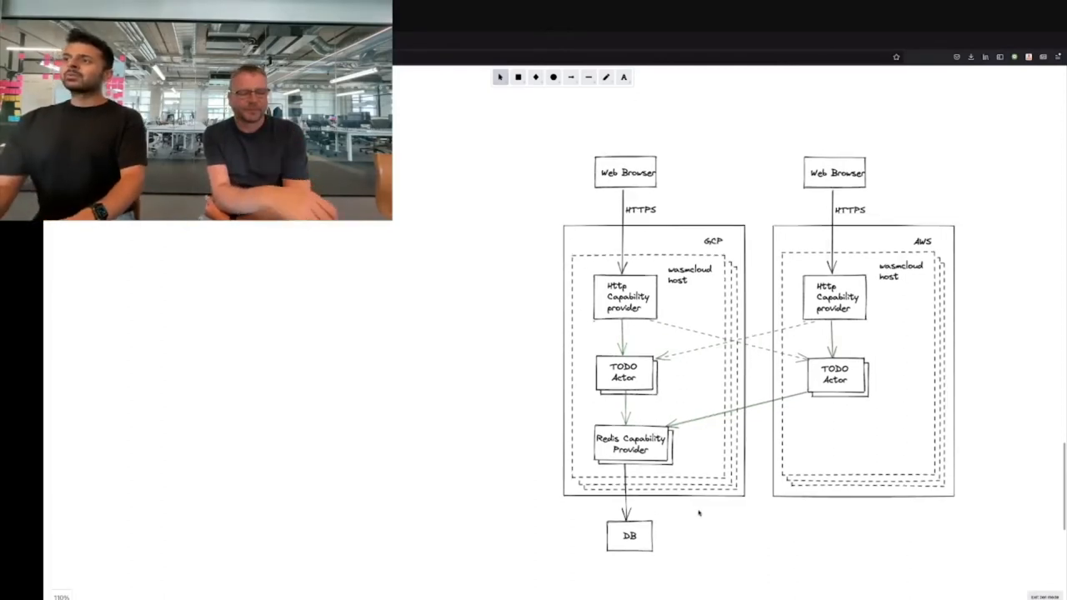
scroll(699, 513, right, 10)
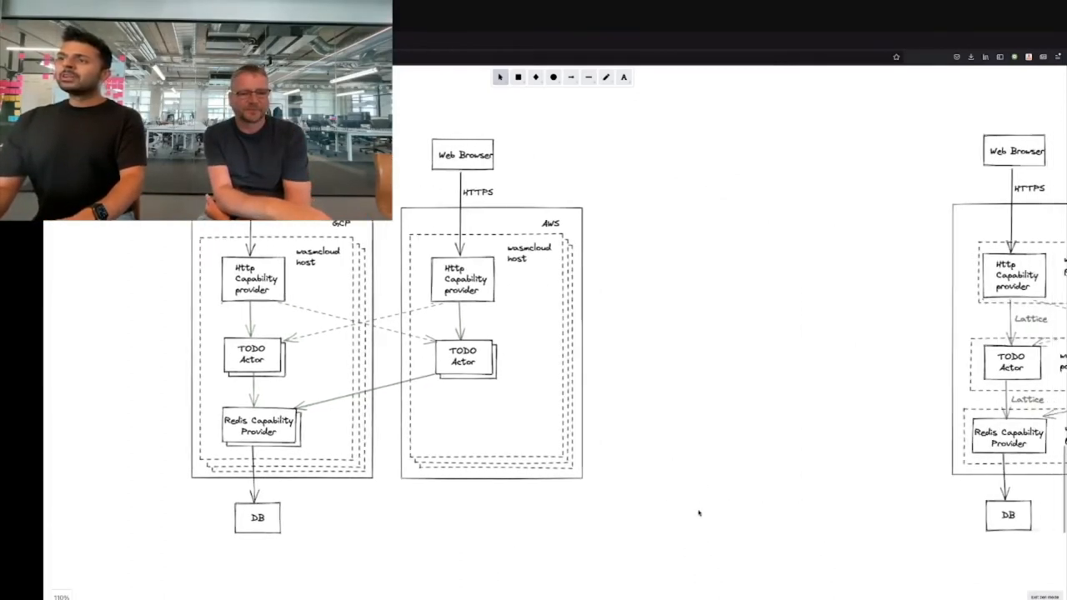
scroll(699, 514, right, 2)
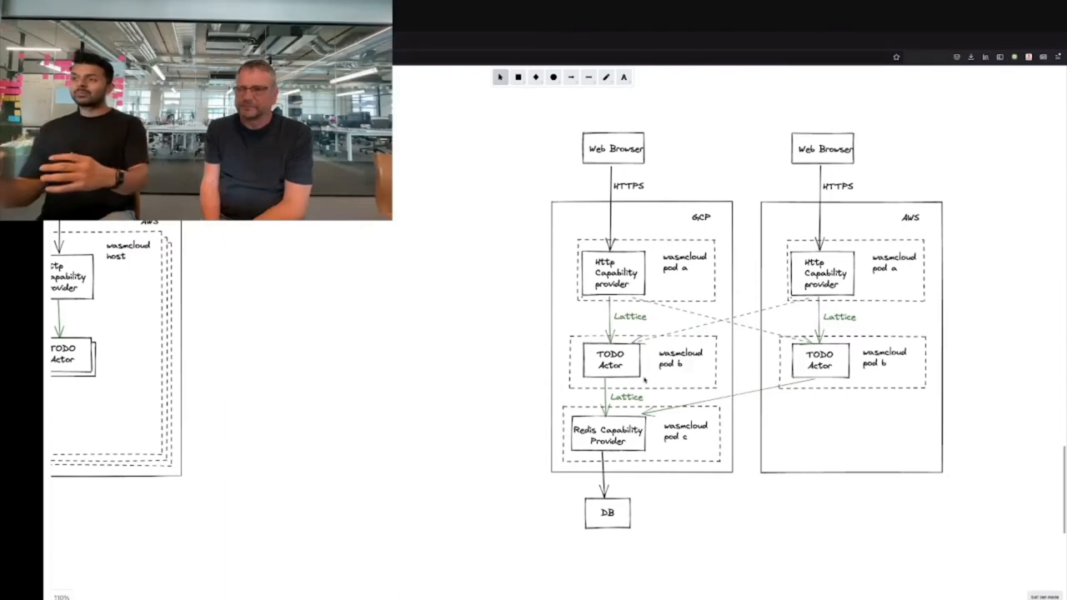
Pan to the 'Current topology' NATS diagram, zoom out to fit both clusters, then switch to the iTerm2 panes
drag(643, 379, 711, 404)
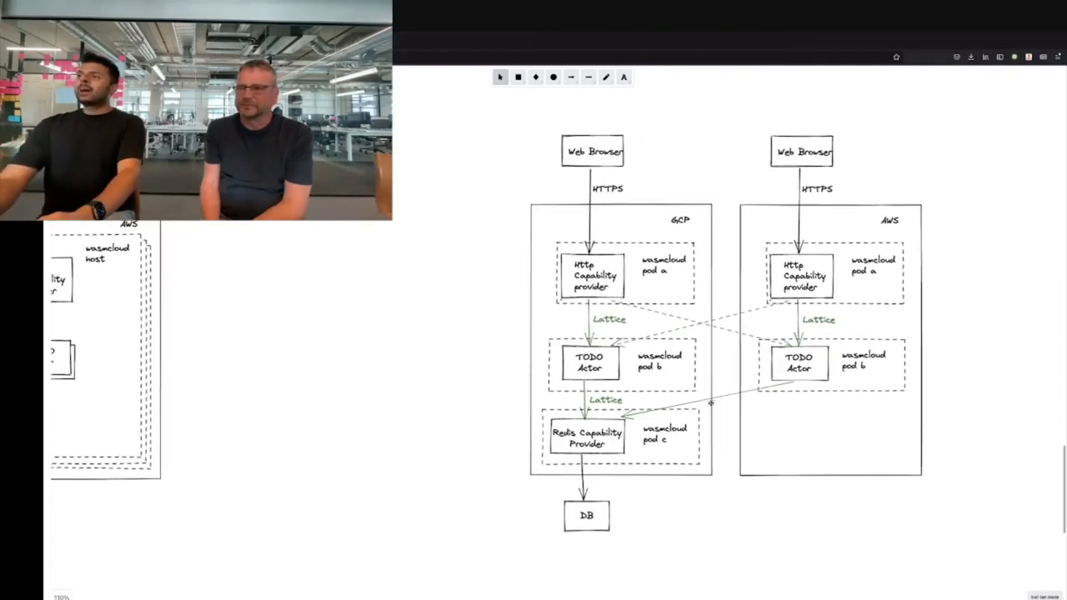
scroll(711, 404, right, 10)
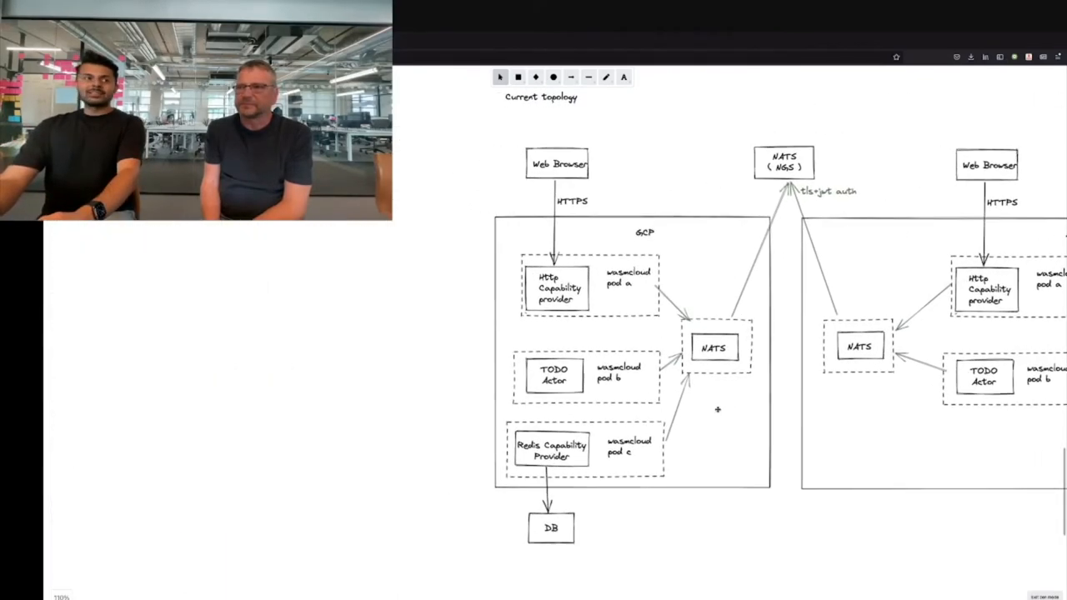
key(ctrl+minus)
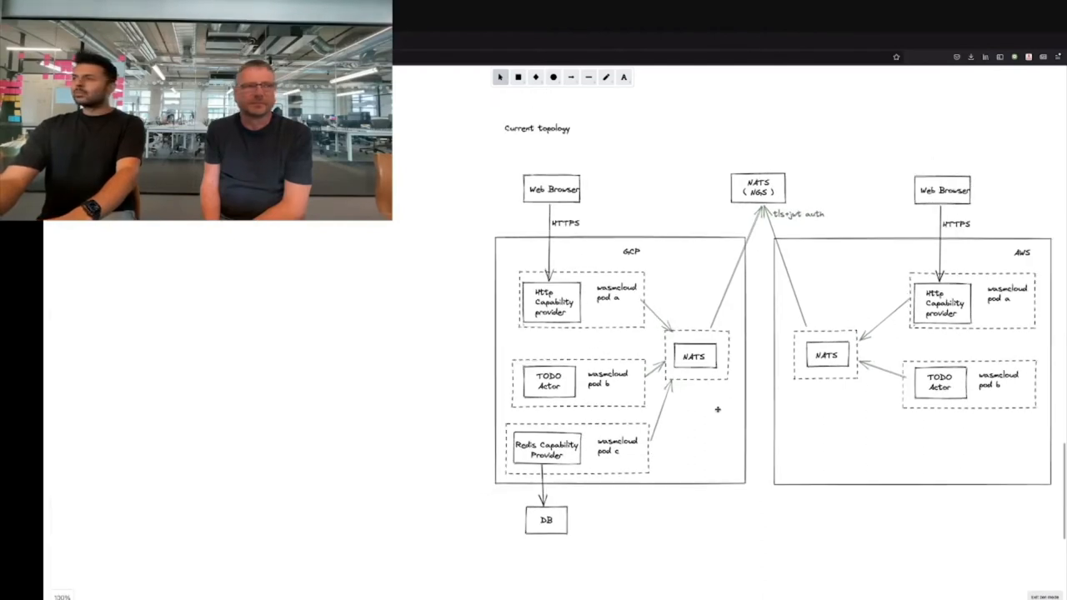
scroll(717, 409, right, 2)
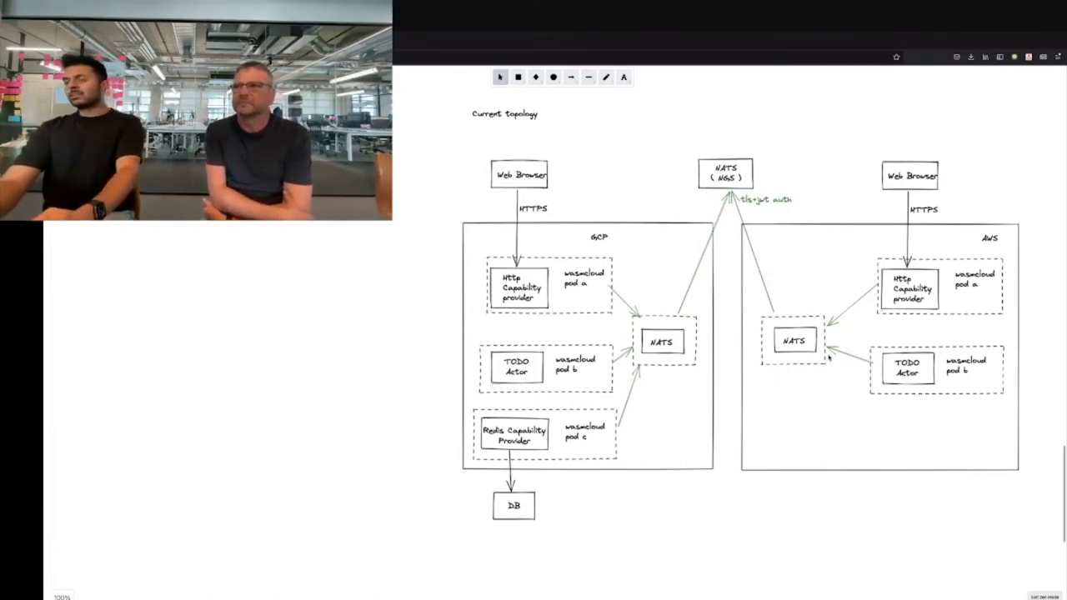
scroll(724, 446, right, 1)
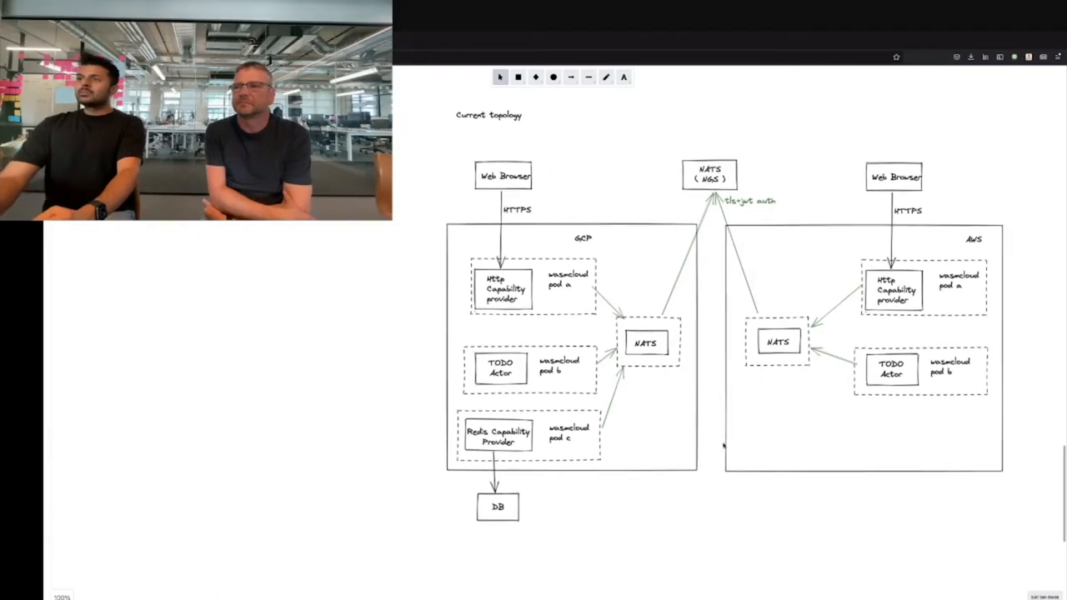
scroll(724, 446, left, 1)
key(ctrl+Right)
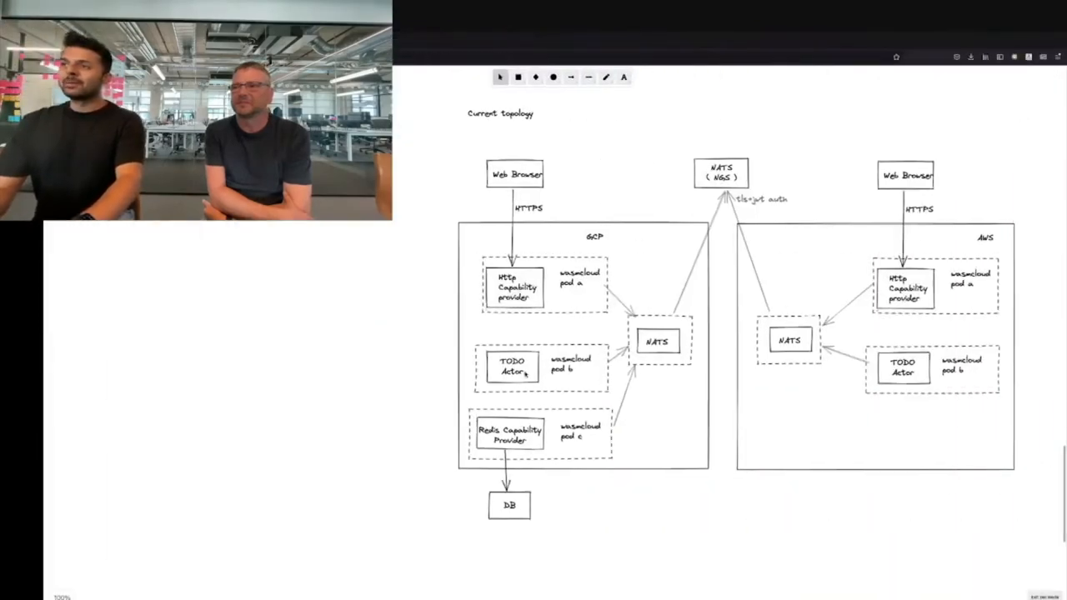
scroll(525, 375, left, 10)
scroll(525, 375, left, 10)
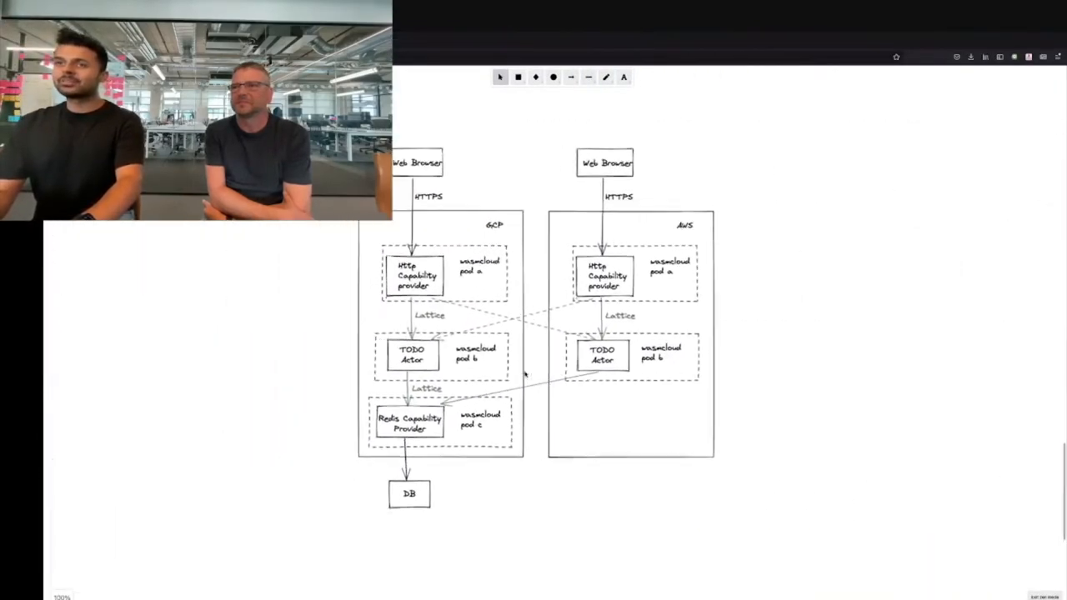
scroll(523, 372, left, 3)
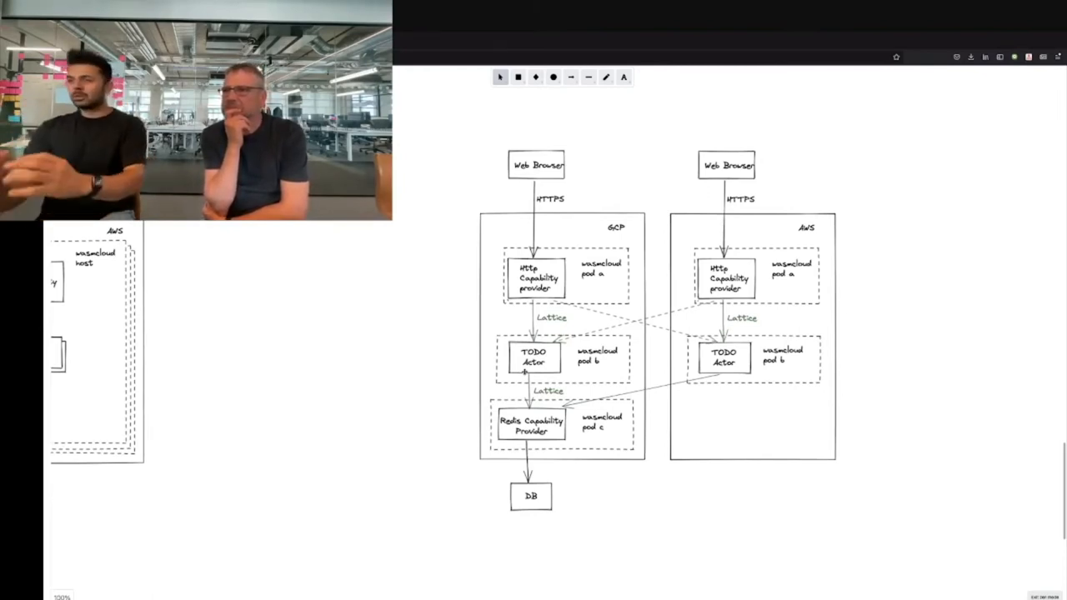
key(super+Tab)
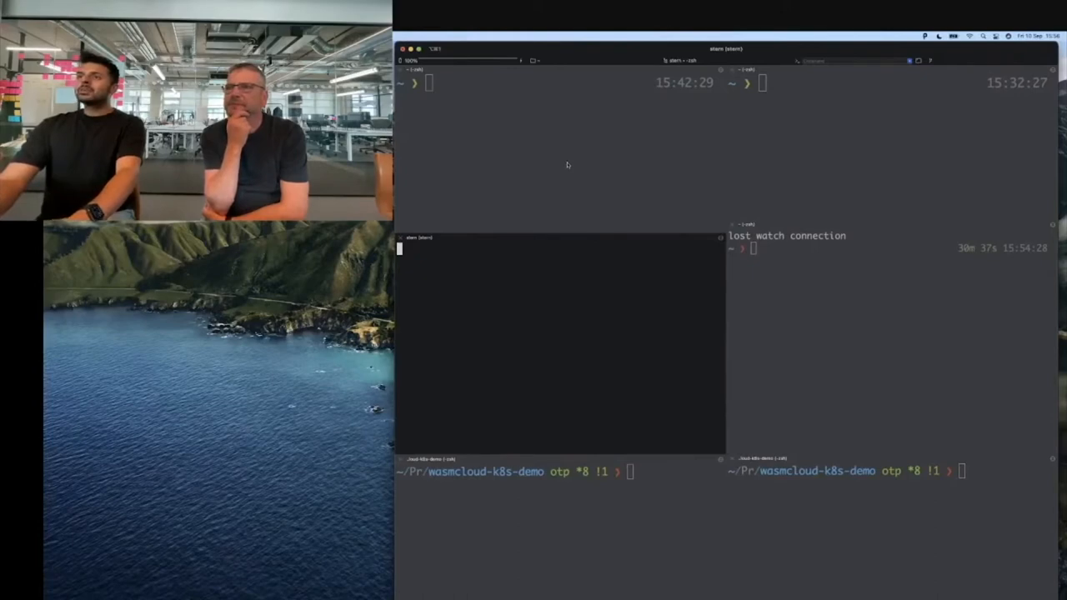
Stage curl commands for the GCP and AWS wasmcloud-demo API endpoints in the top panes
click(567, 166)
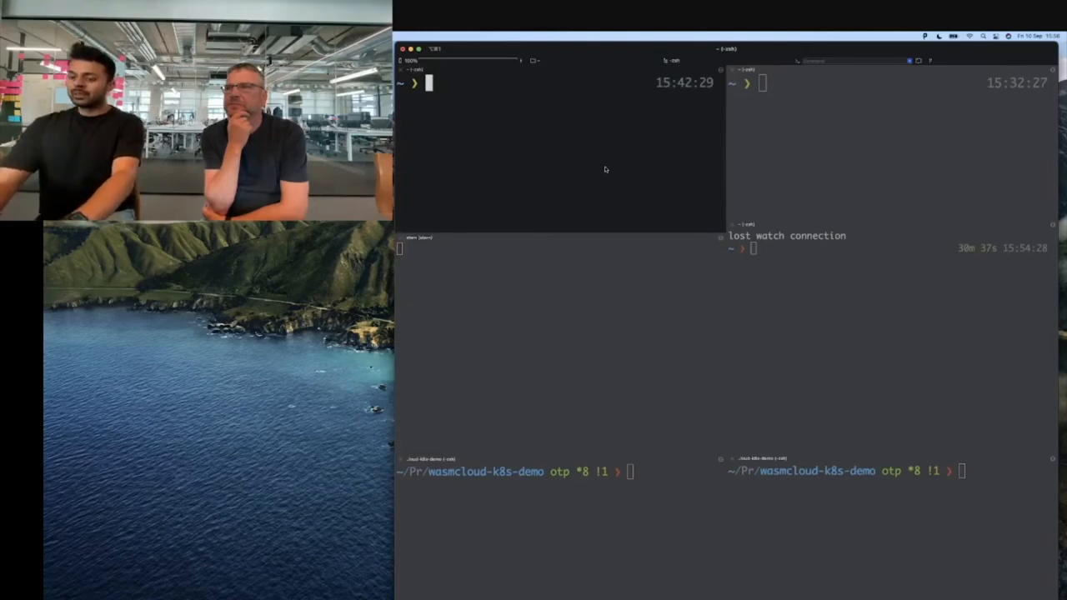
text(curl)
key(Right)
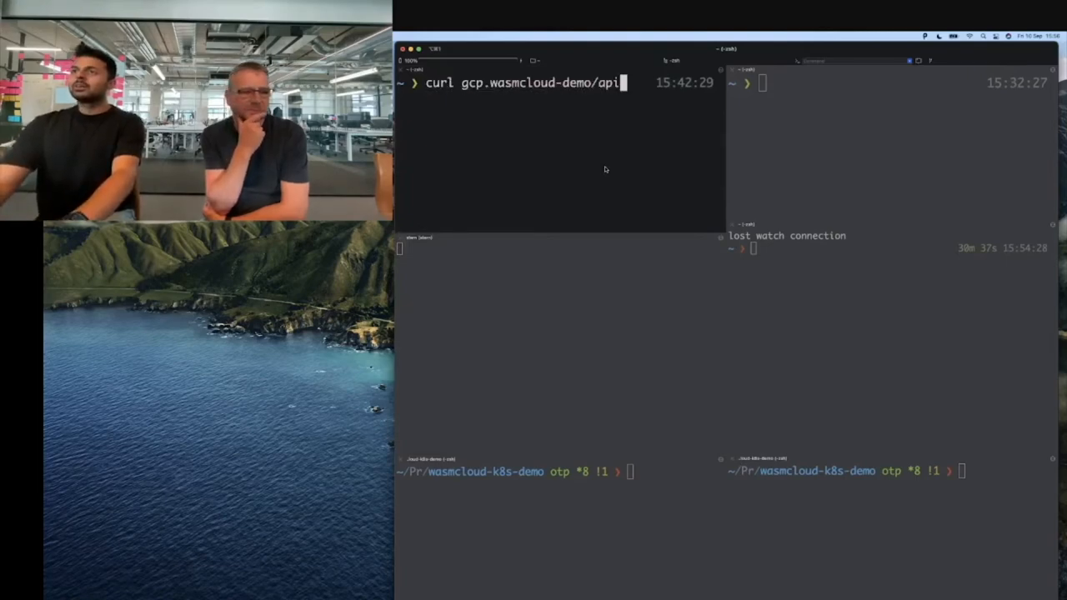
key(alt+Right)
text(curl)
key(Right)
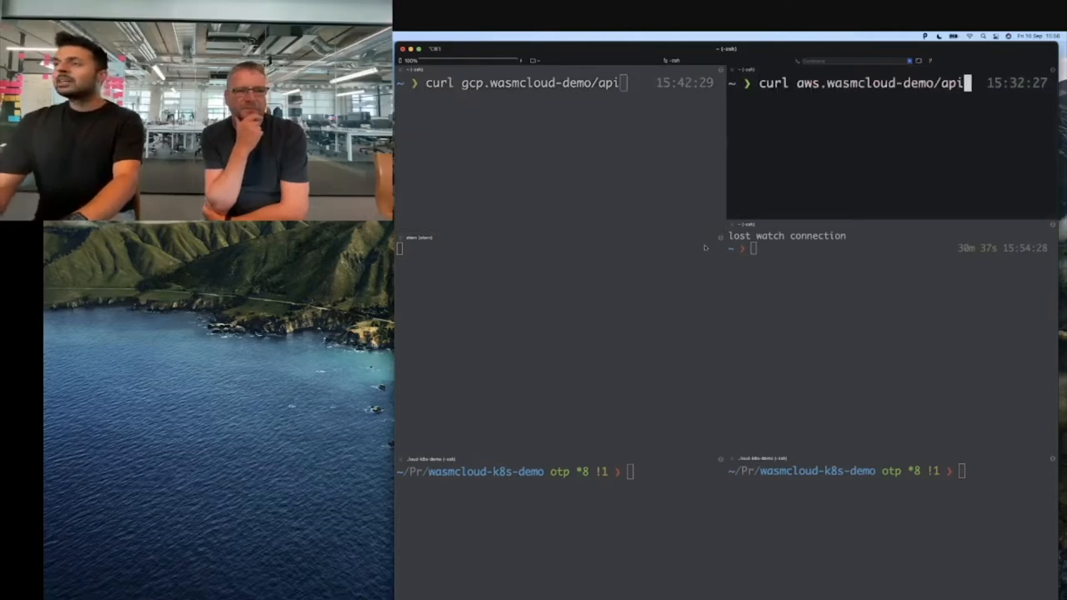
Clear the lost-watch message, restart the GCP TODO actor log tail and clear its old output
click(583, 277)
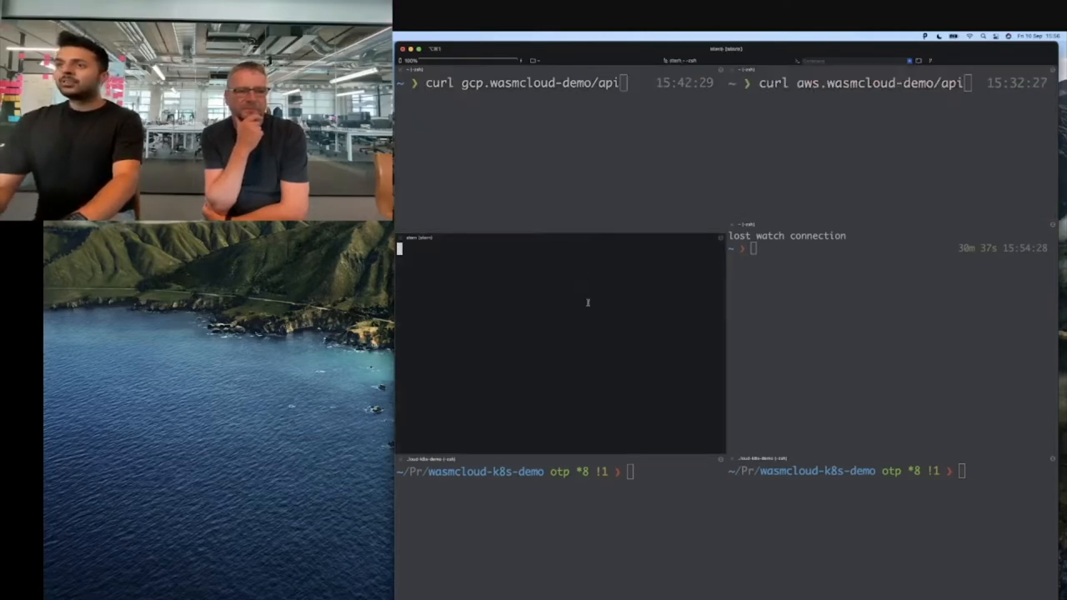
click(791, 326)
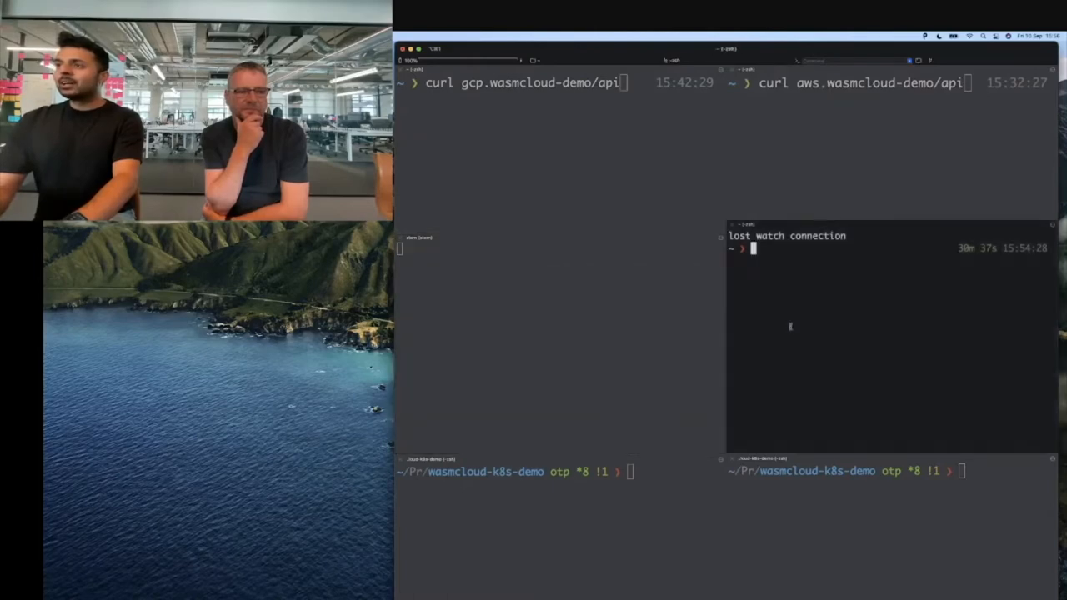
key(ctrl+l)
click(590, 331)
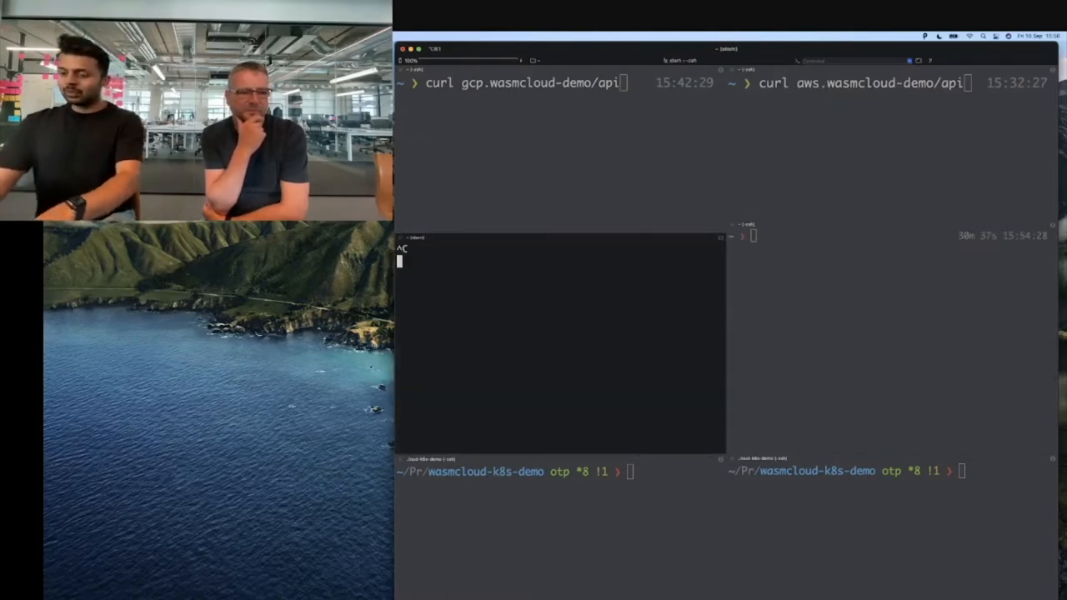
key(ctrl+c)
text(stern --context=gcp -n todo)
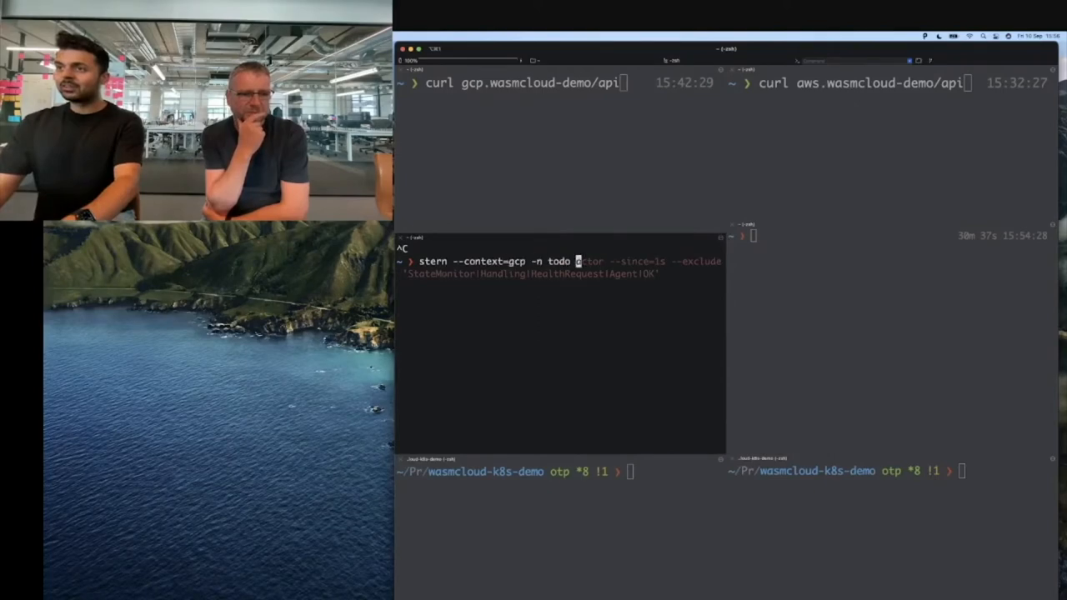
text(exclude 'StateMonitor|Handling|HealthRequest|Agent|OK)
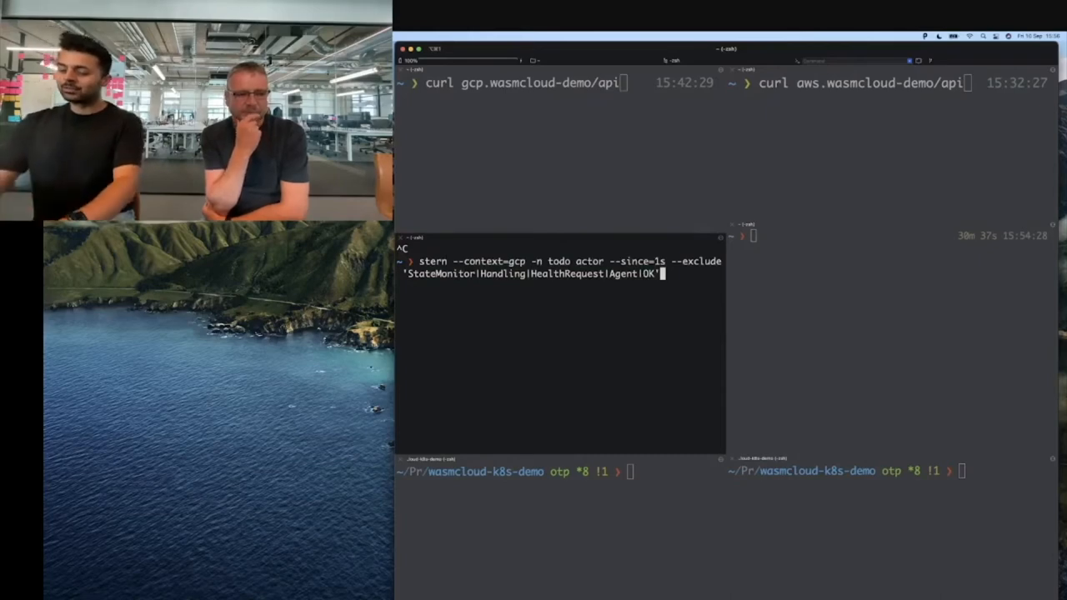
key(ctrl+l)
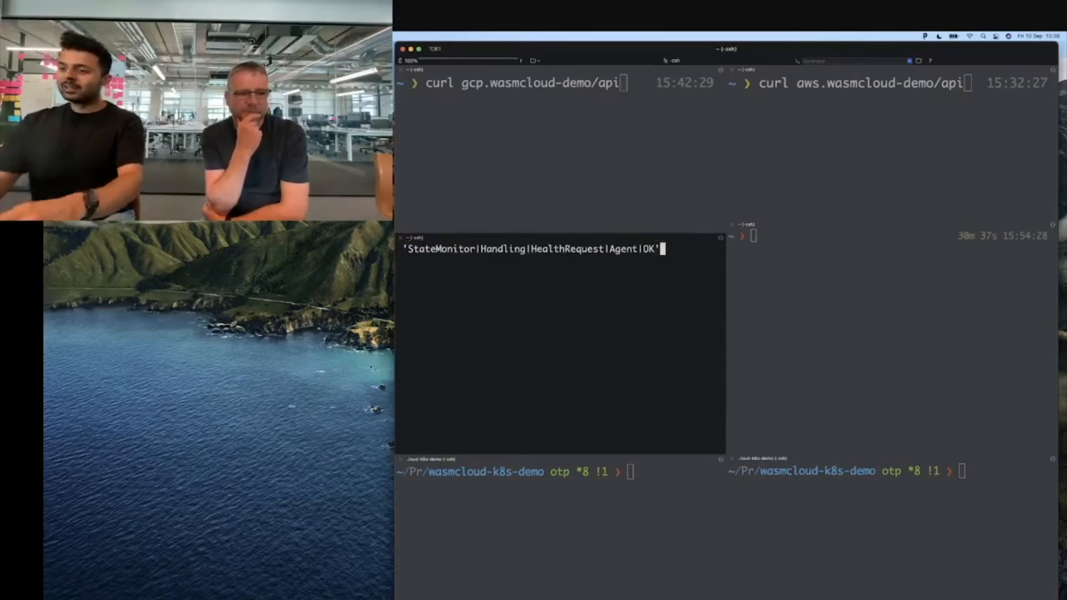
key(Return)
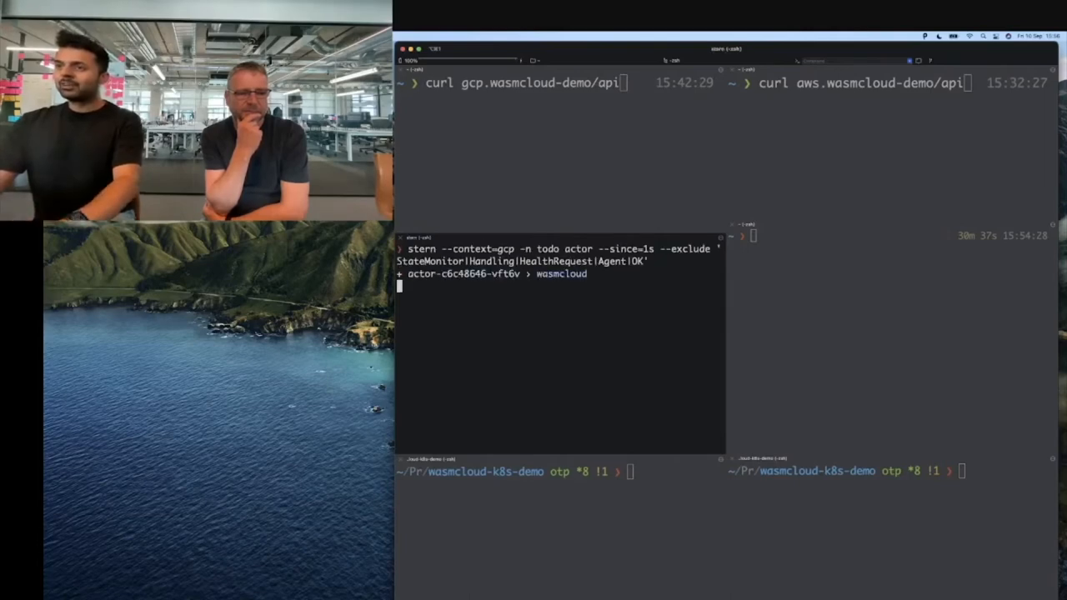
key(super+k)
Start tailing the AWS actor logs, clear that pane, and check focus across the log and project panes
click(827, 285)
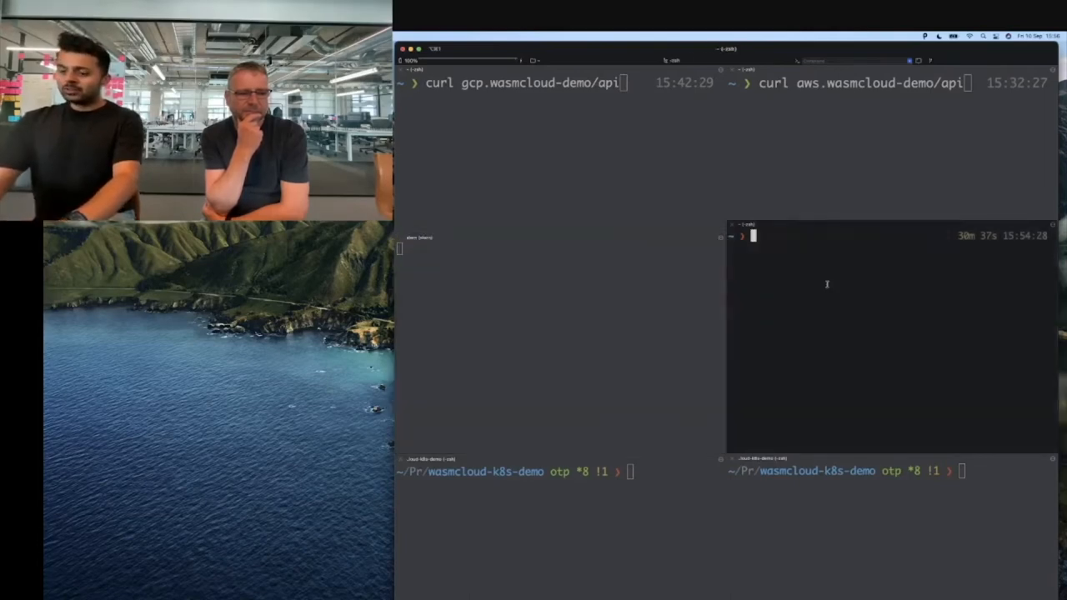
text(stern --context=aws -n todo actor --since=)
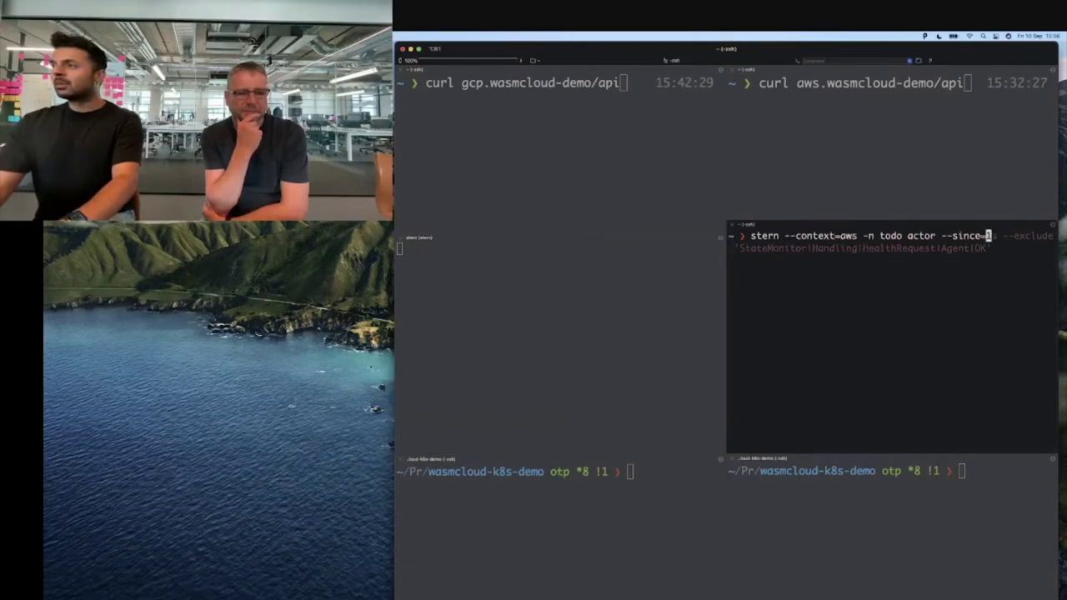
key(Right)
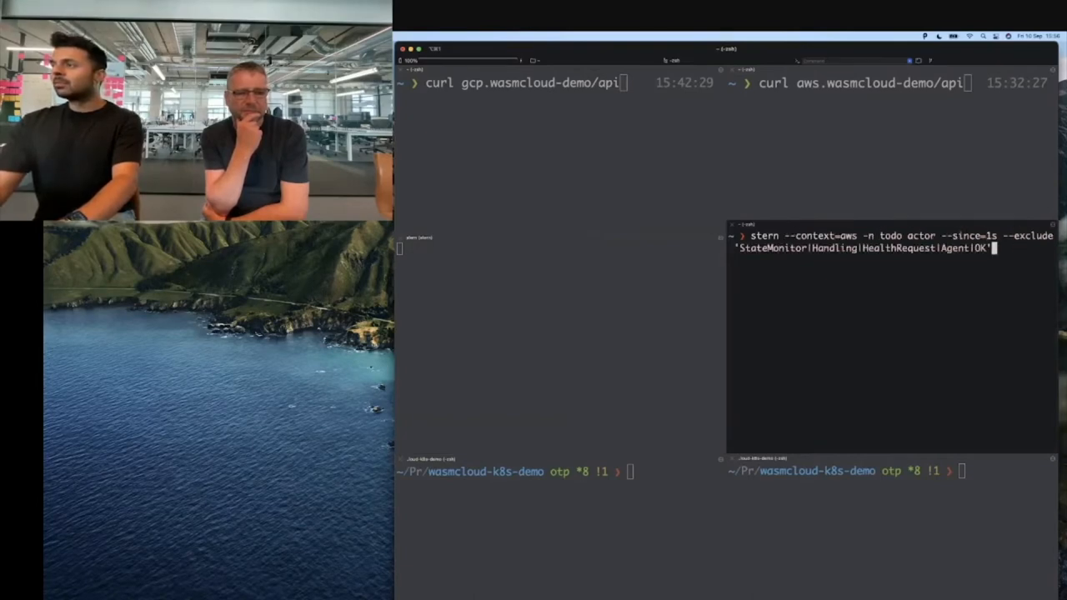
key(Return)
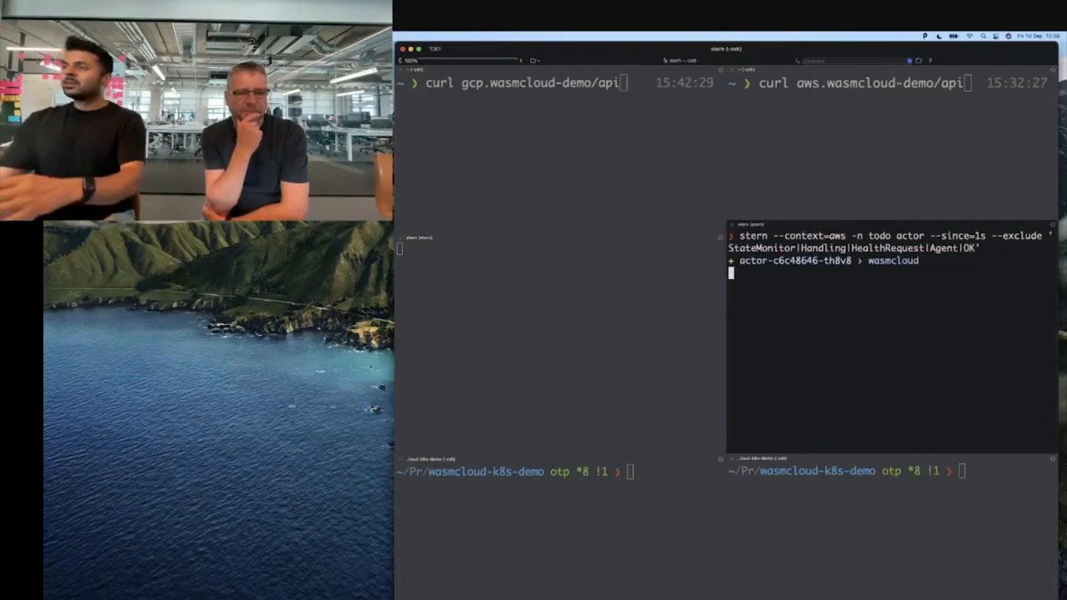
key(ctrl+l)
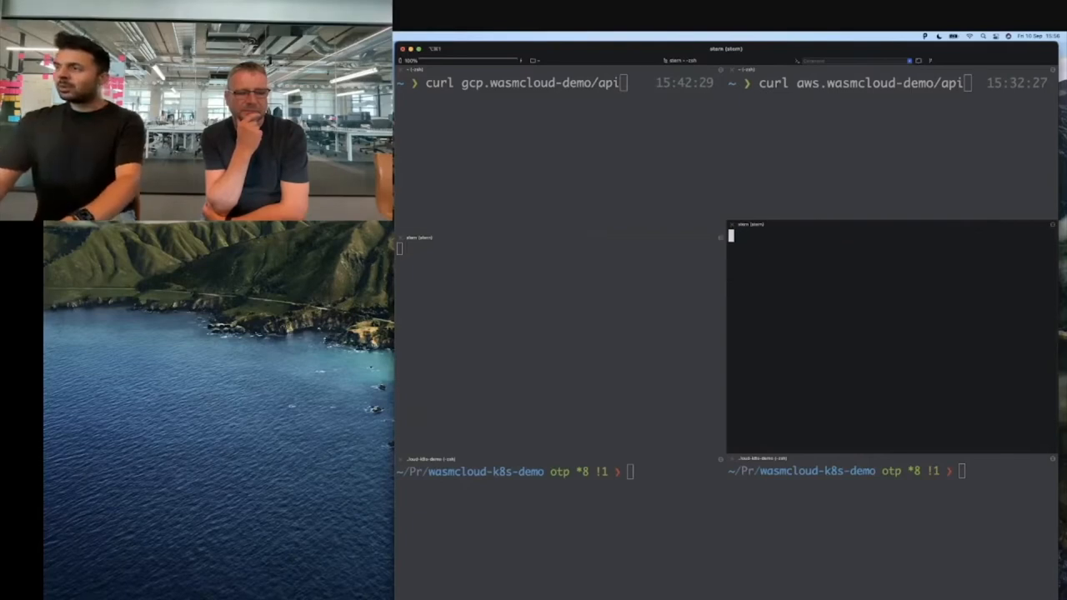
click(538, 288)
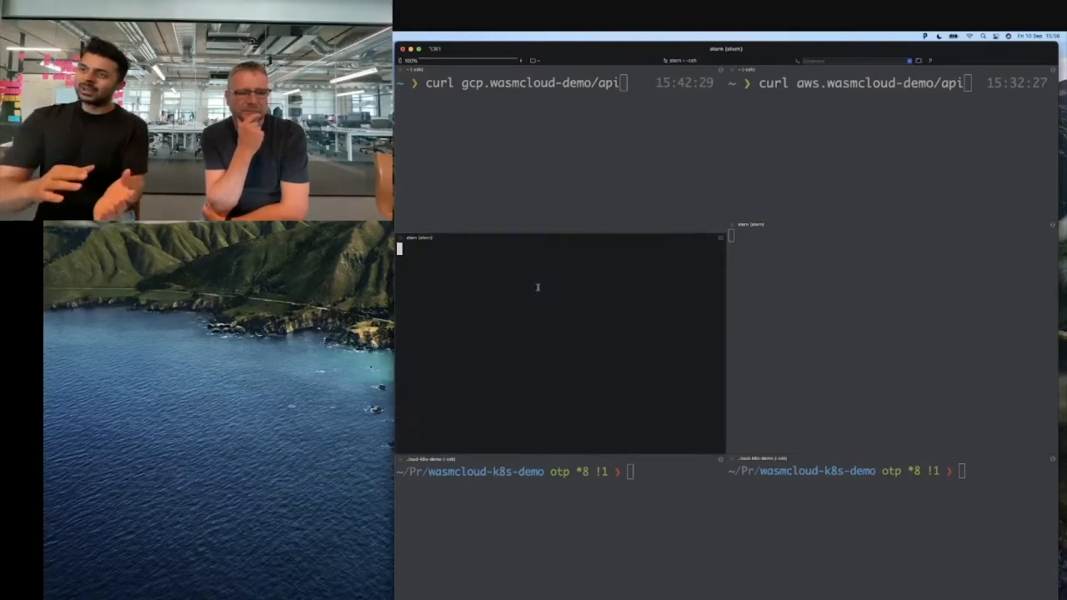
click(847, 328)
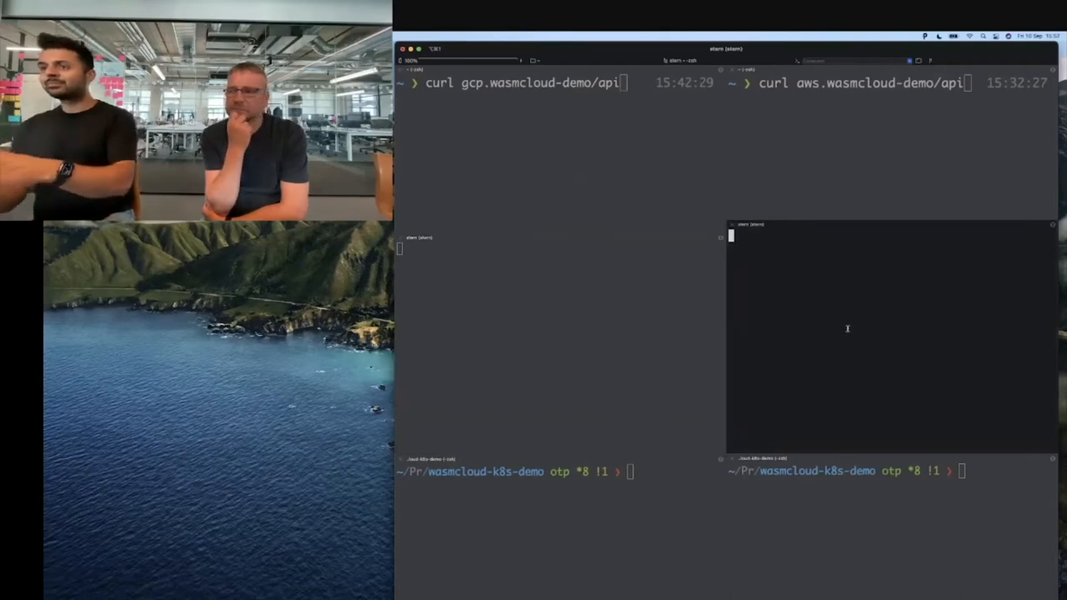
click(621, 525)
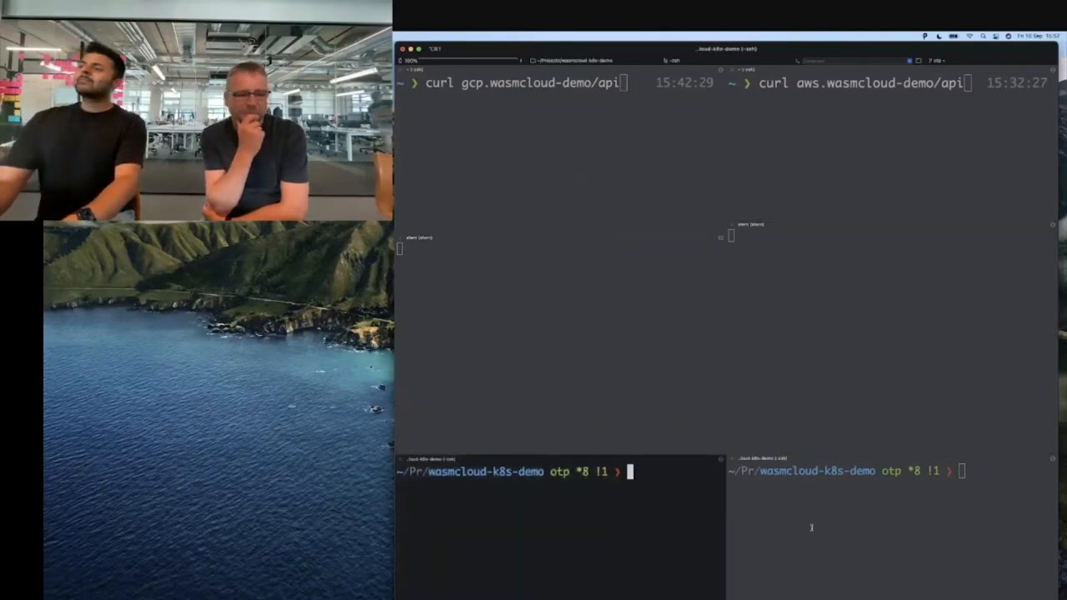
key(super+bracketright)
Run curl gcp.wasmcloud-demo/api and curl aws.wasmcloud-demo/api, then clear the GCP request shell
key(super+bracketleft)
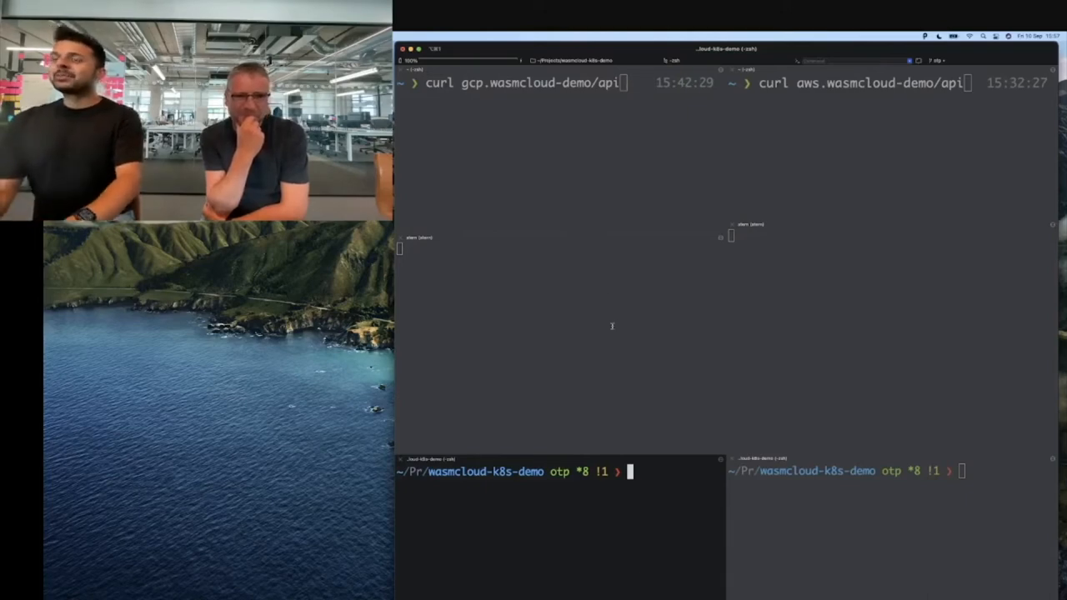
click(601, 156)
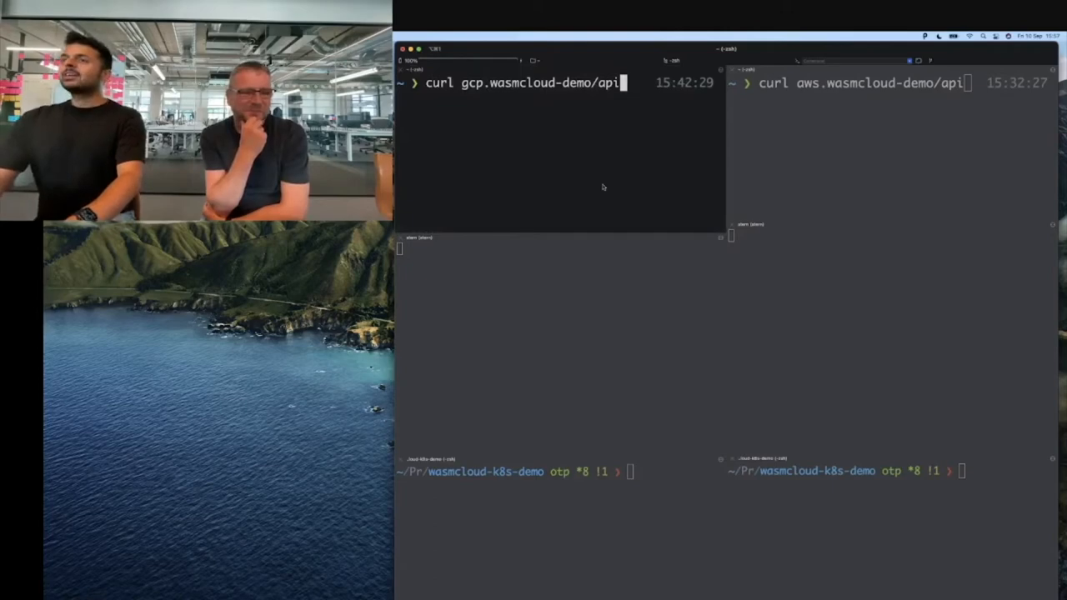
key(Return)
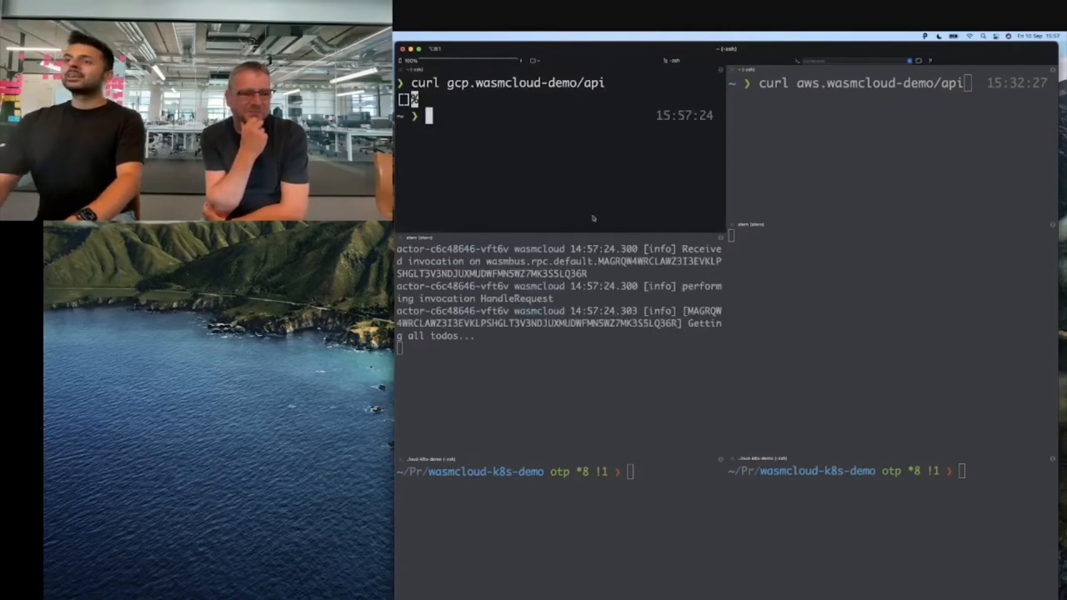
click(599, 353)
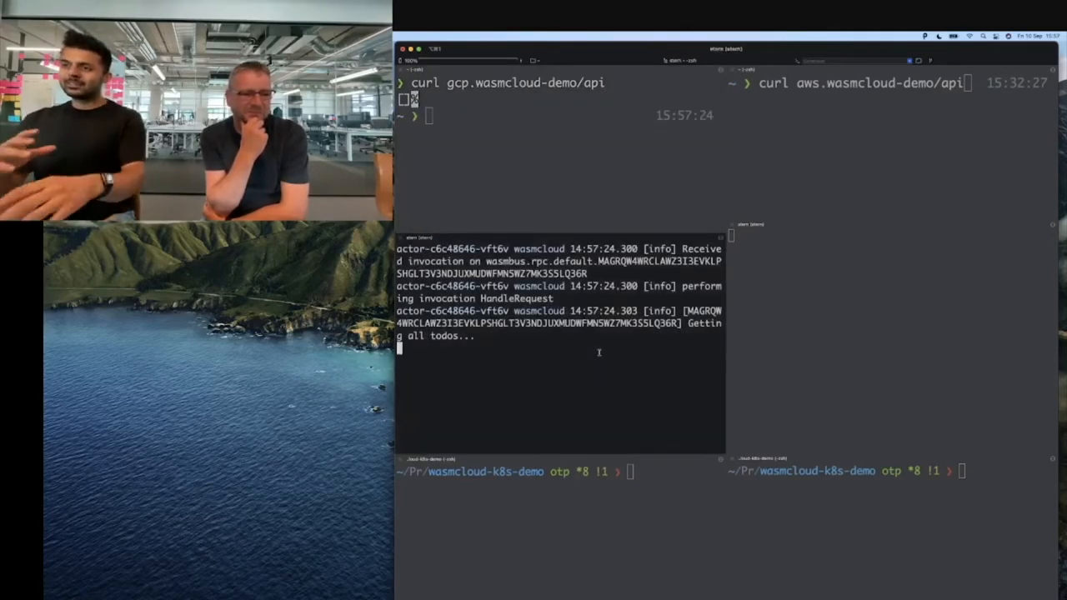
click(832, 106)
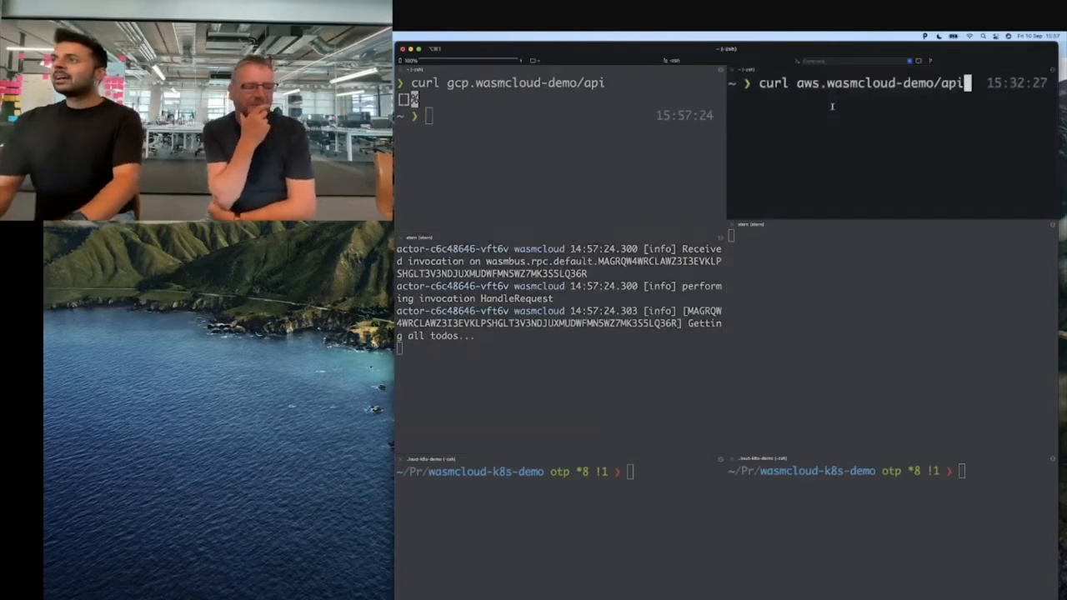
key(Return)
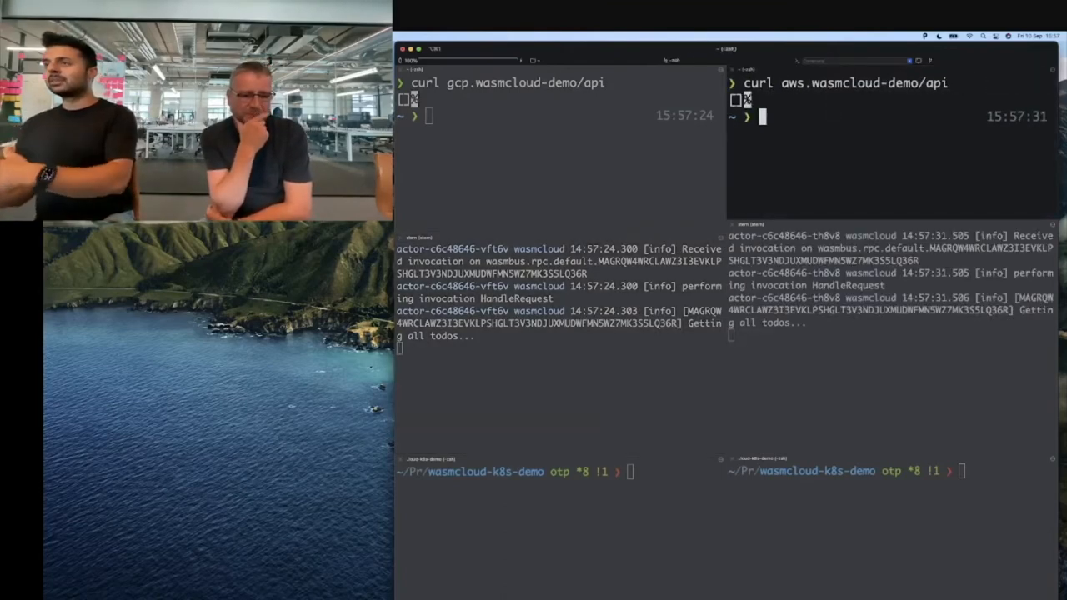
click(511, 131)
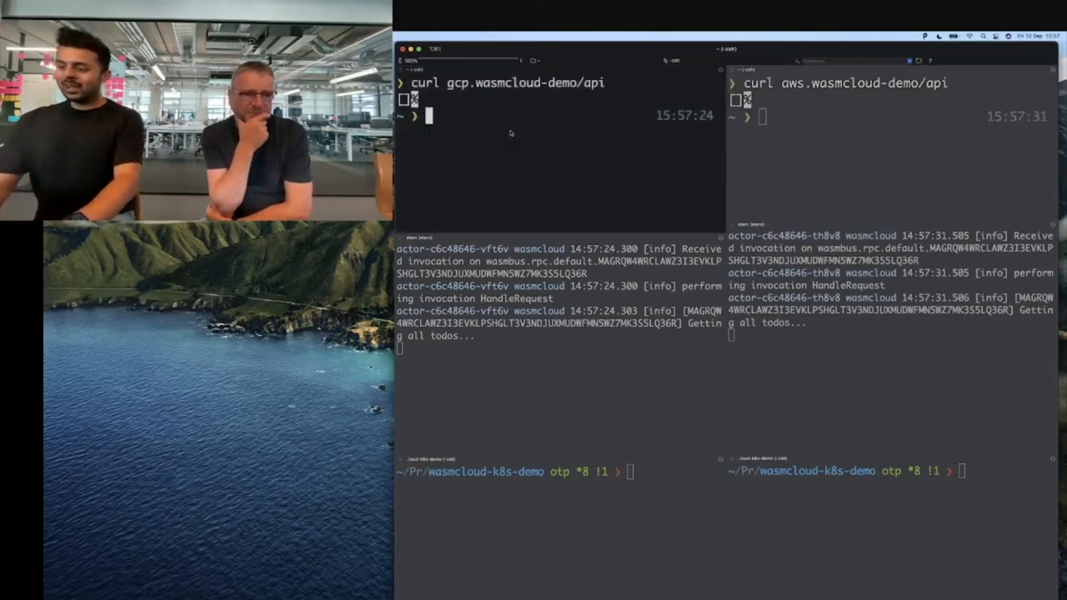
key(ctrl+l)
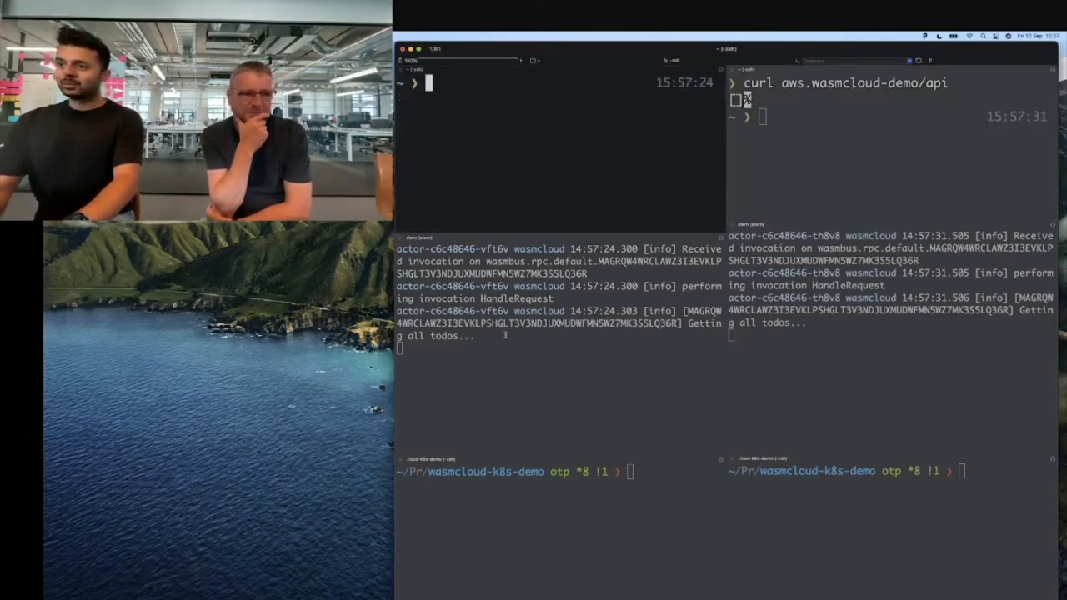
POST {"title": "hello to gcp"} to gcp.wasmcloud-demo/api, editing aws out of the suggested curl -d command
click(505, 336)
key(ctrl+l)
click(451, 124)
text(curl )
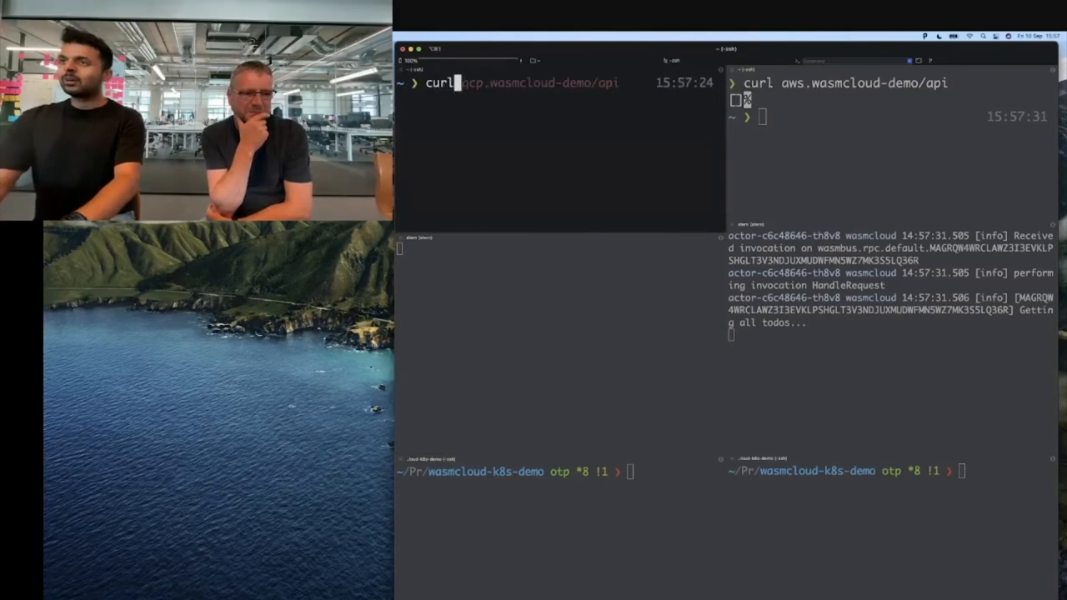
text(-d)
key(ctrl+Right)
key(ctrl+Right)
key(Right)
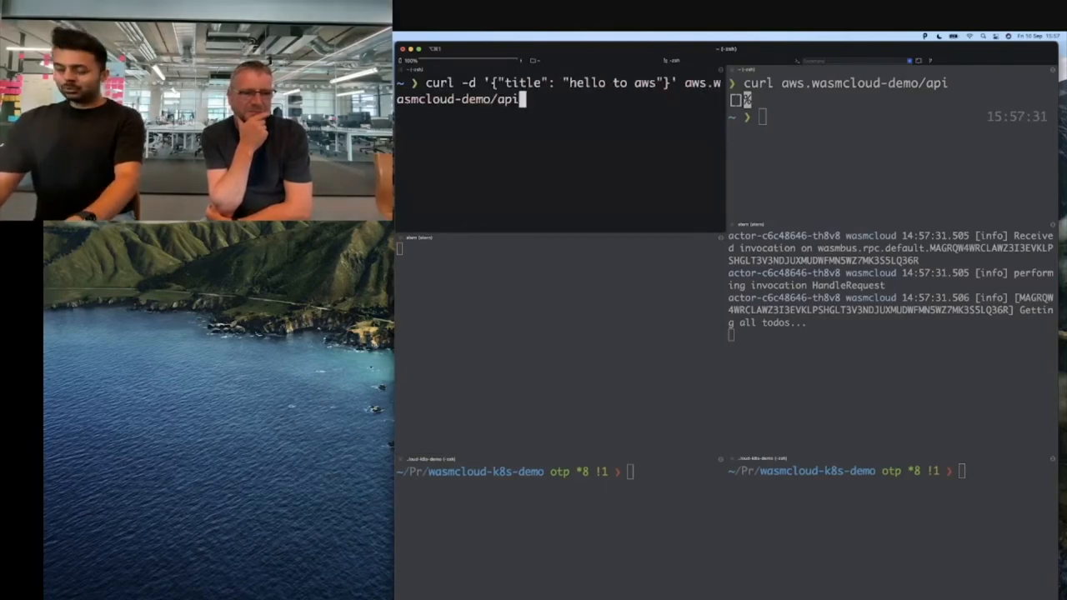
key(BackSpace)
key(BackSpace)
key(BackSpace)
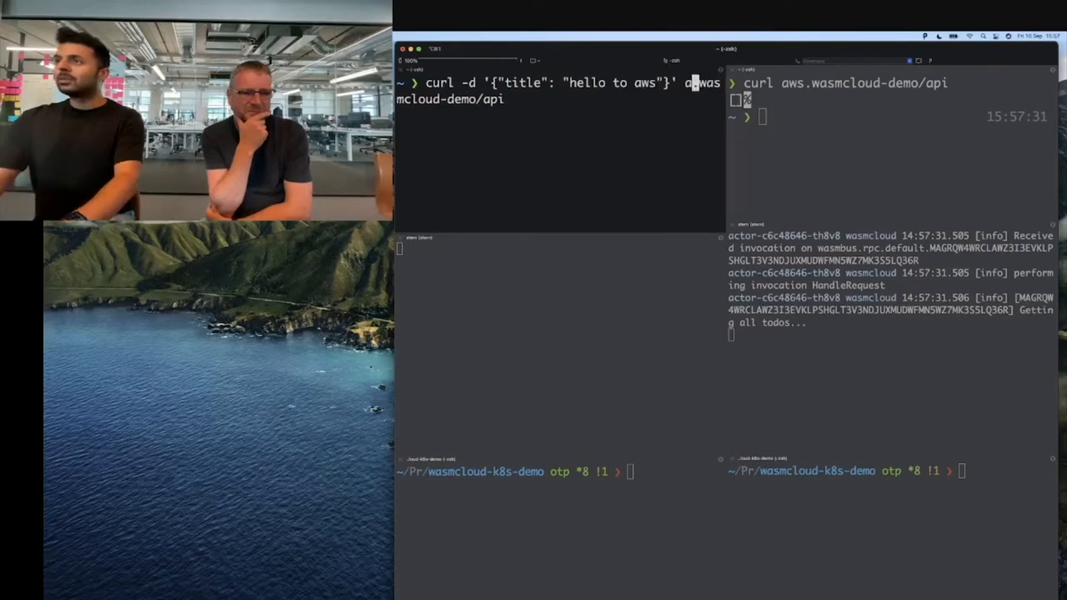
text(gcp)
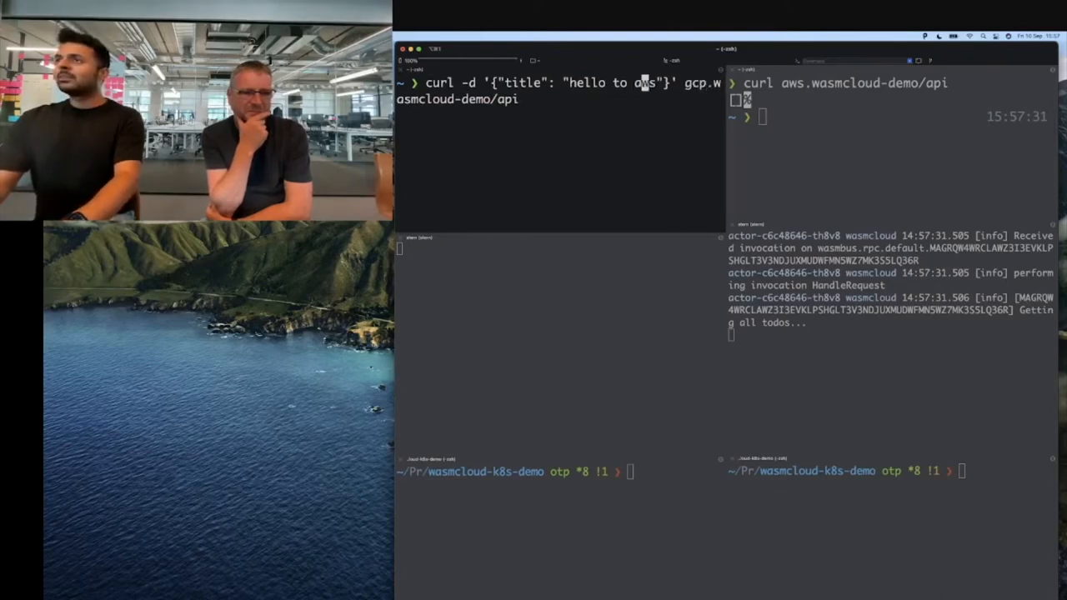
key(Delete)
key(Delete)
key(Delete)
text(gcp)
key(Right)
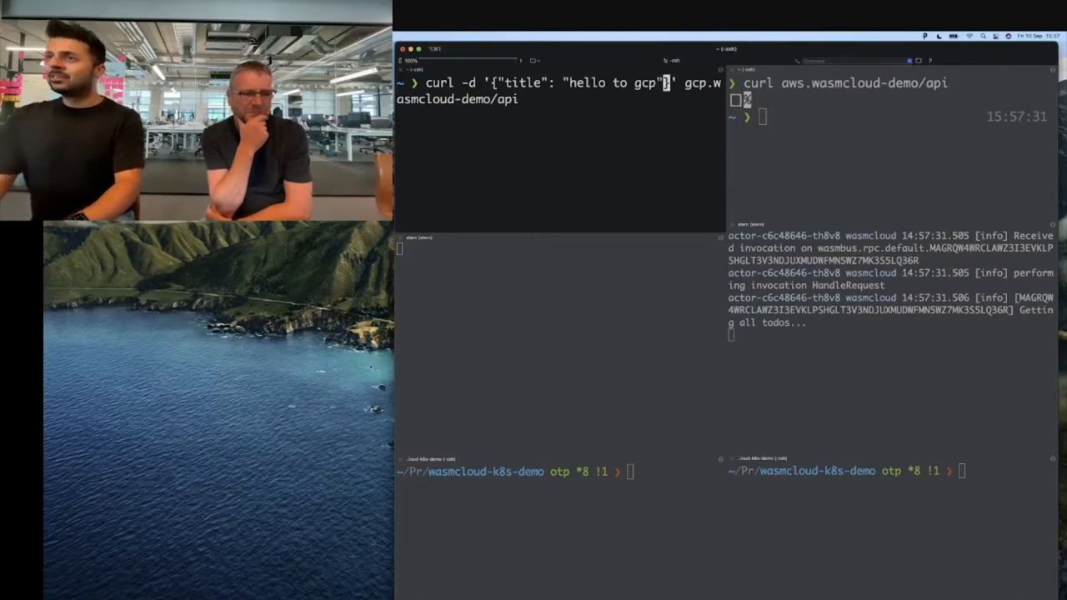
key(Return)
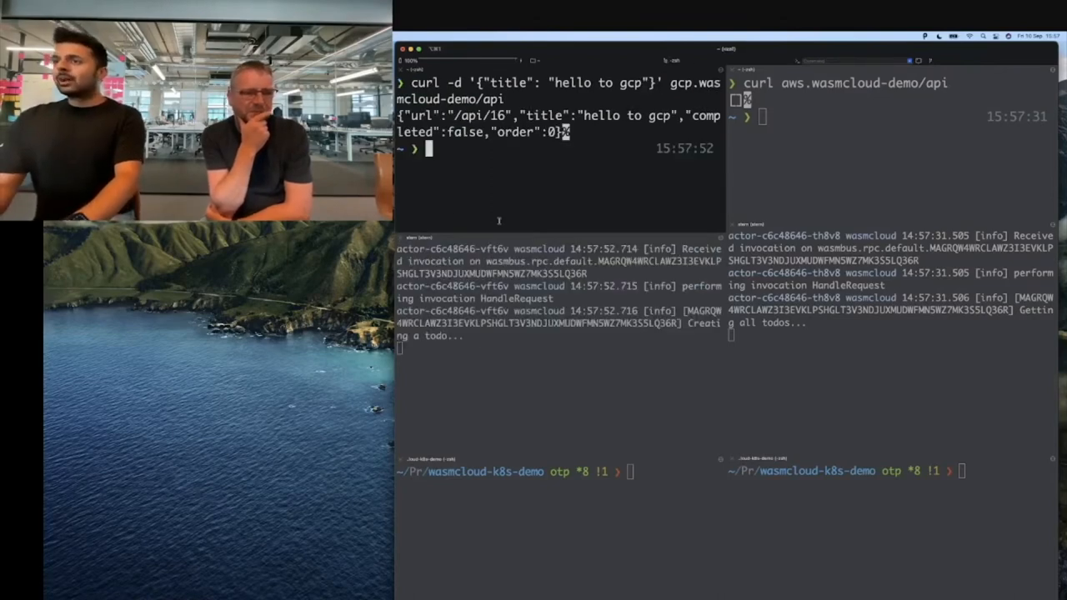
click(479, 356)
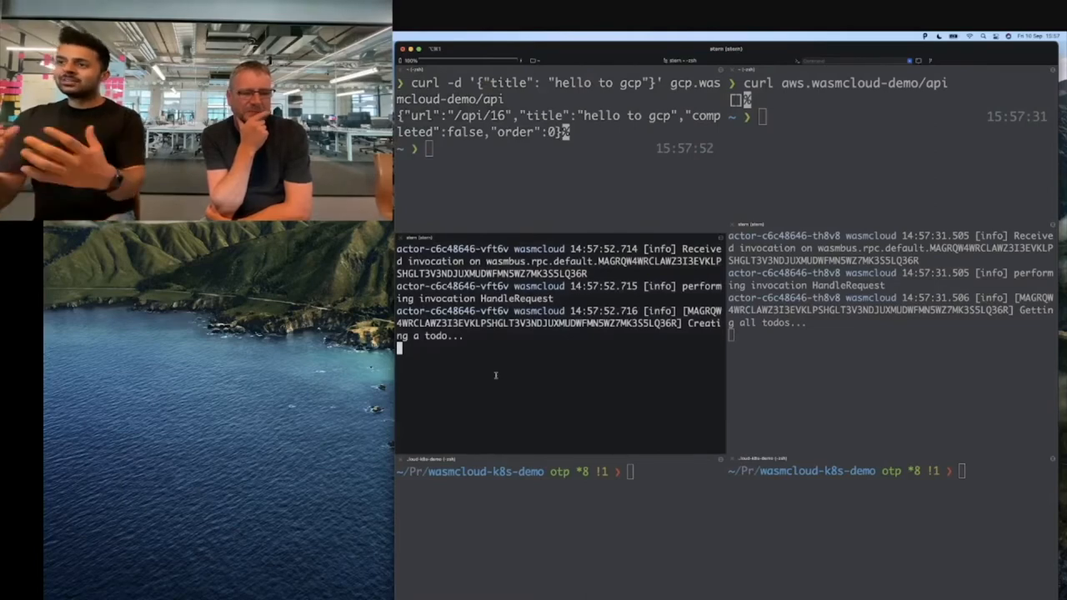
Clear the AWS log and request panes, then run curl aws.wasmcloud-demo/api to list todos
click(836, 340)
key(ctrl+l)
click(805, 127)
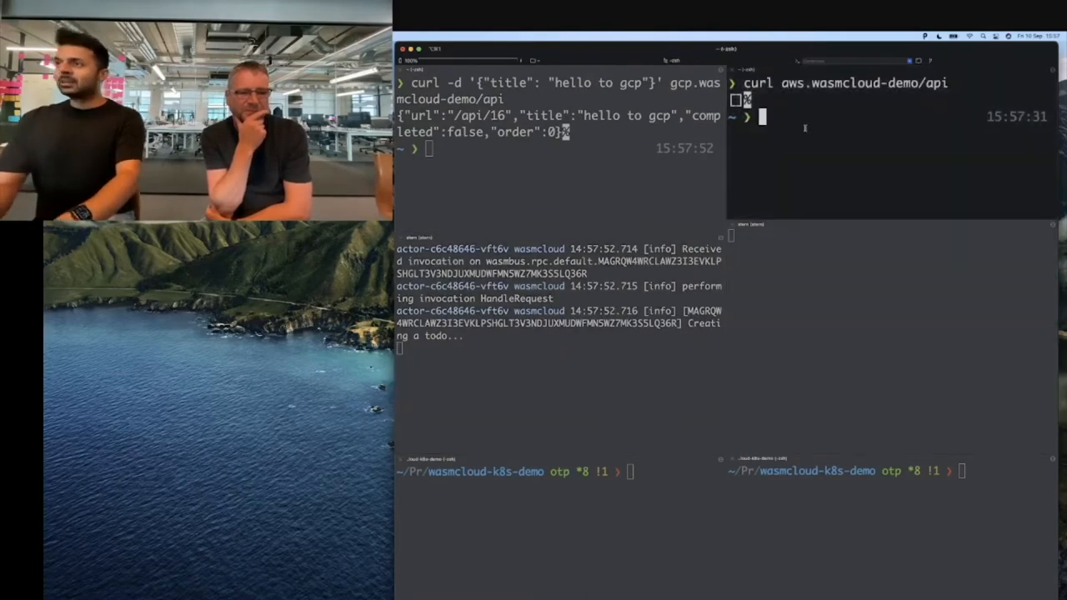
key(ctrl+l)
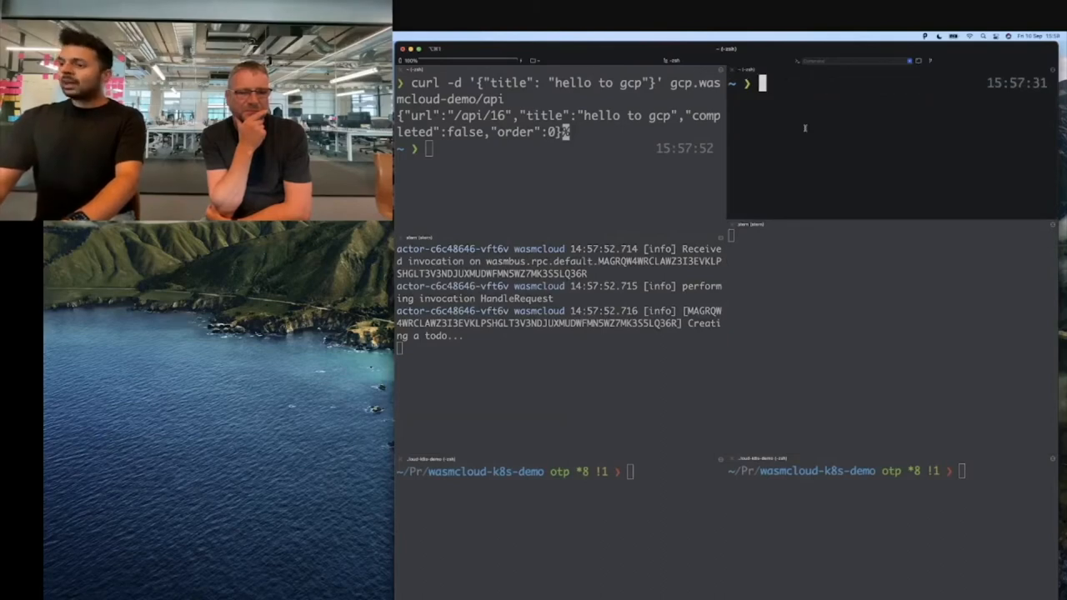
text(curl)
key(Right)
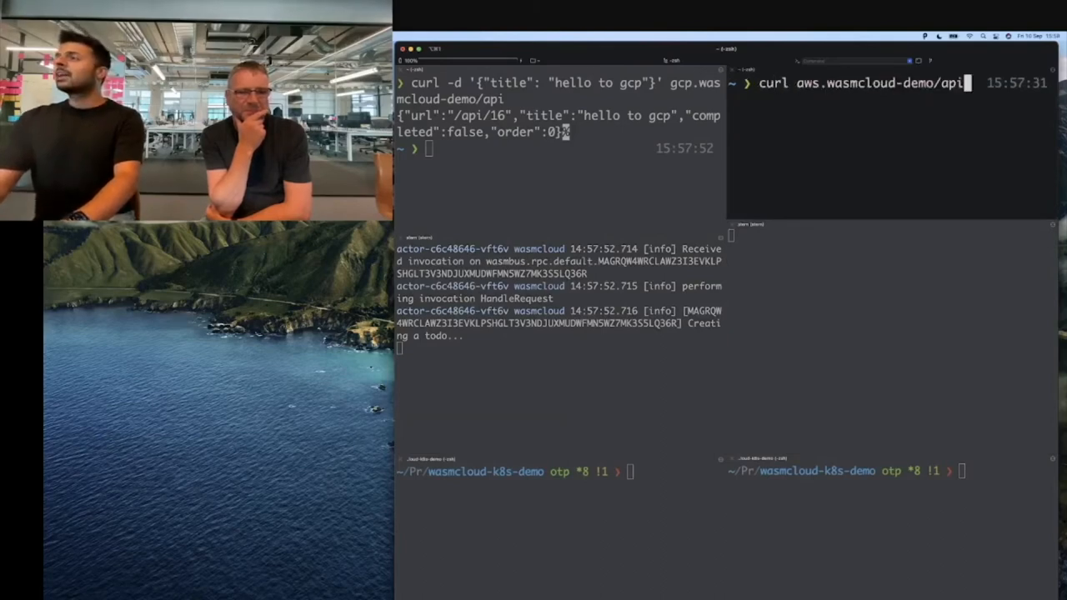
key(Return)
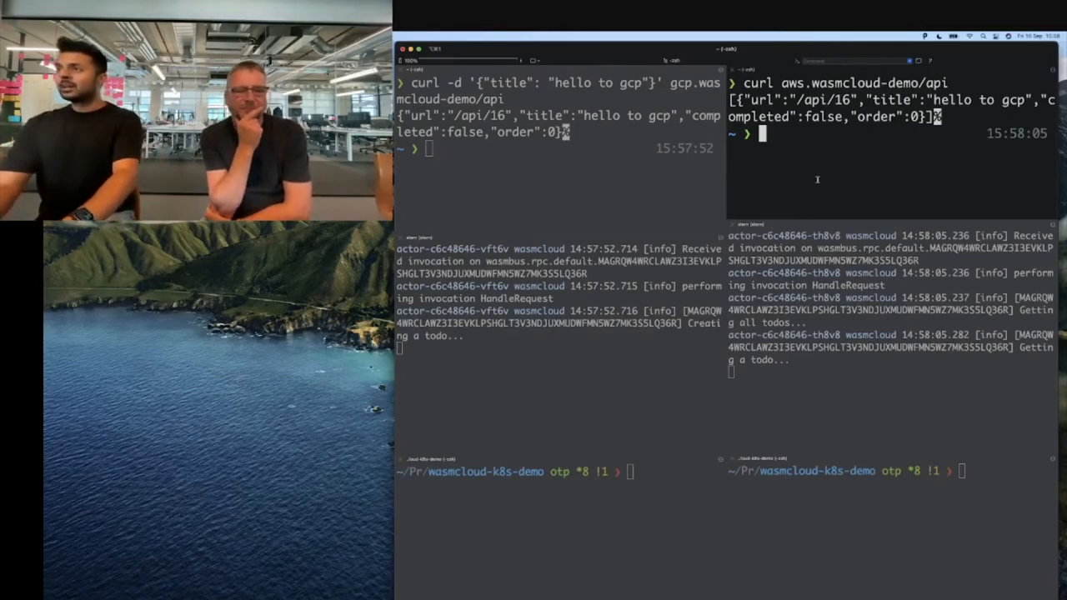
Edit the suggested curl -d command to post {"title": "hello to aws"} to aws.wasmcloud-demo/api
key(ctrl+l)
text(curl -d)
key(ctrl+Right)
key(ctrl+Right)
key(ctrl+Right)
key(End)
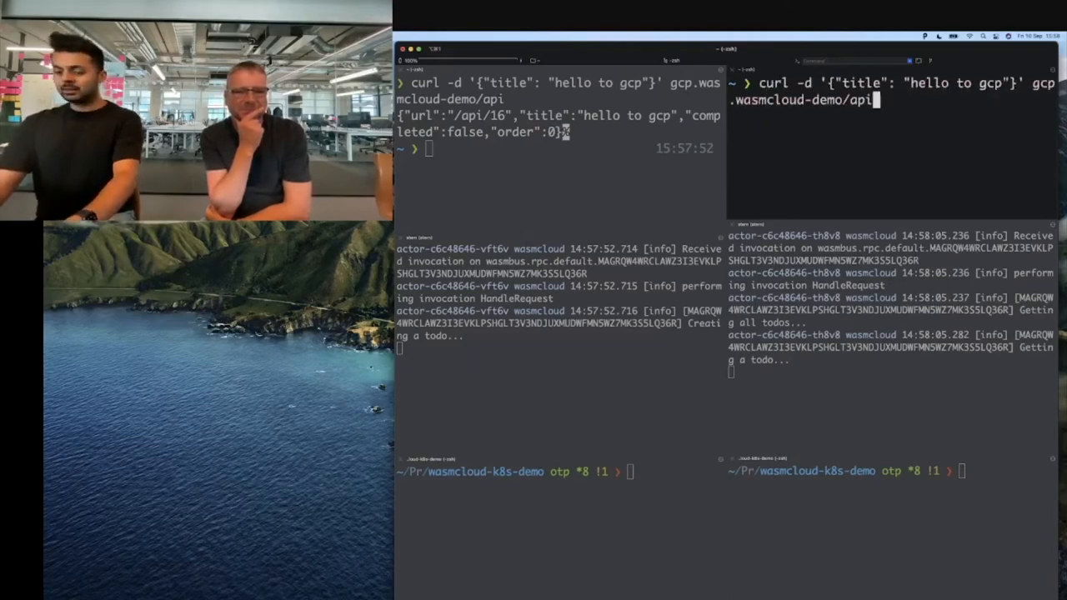
key(ctrl+Left)
key(ctrl+Left)
key(Right)
key(Right)
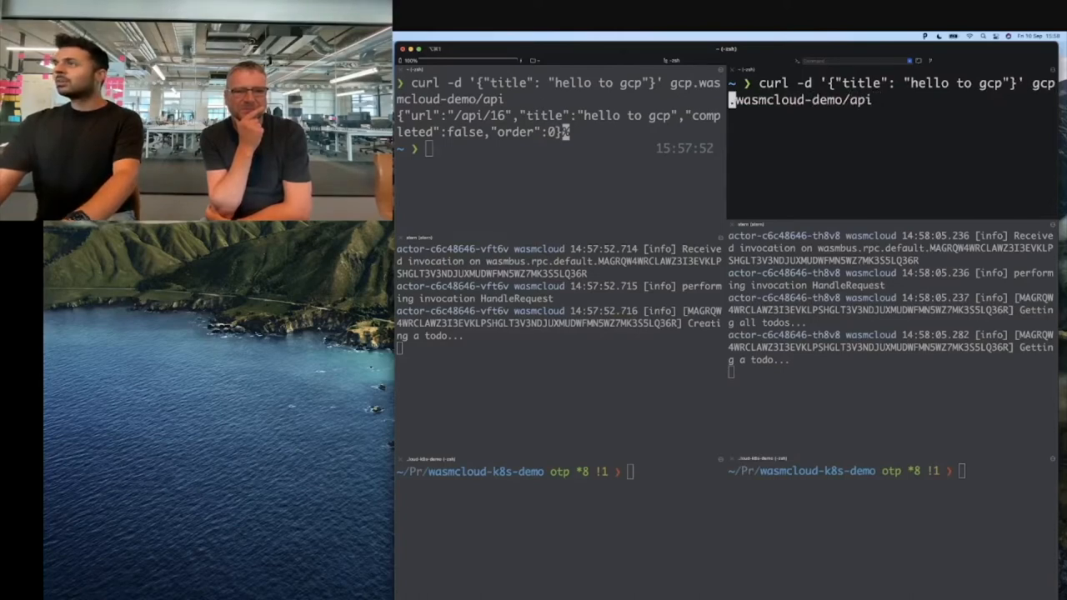
key(BackSpace)
key(BackSpace)
key(BackSpace)
text(aws)
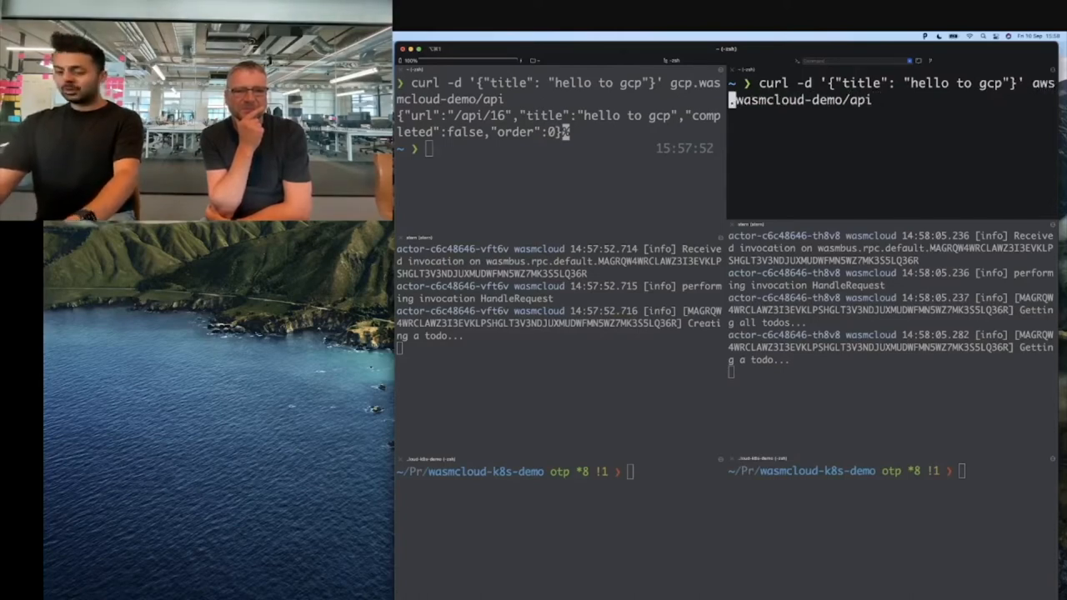
key(BackSpace)
key(BackSpace)
key(BackSpace)
text(aws)
Clear both actor log panes, send the hello to aws POST, and watch the AWS actor log
click(832, 350)
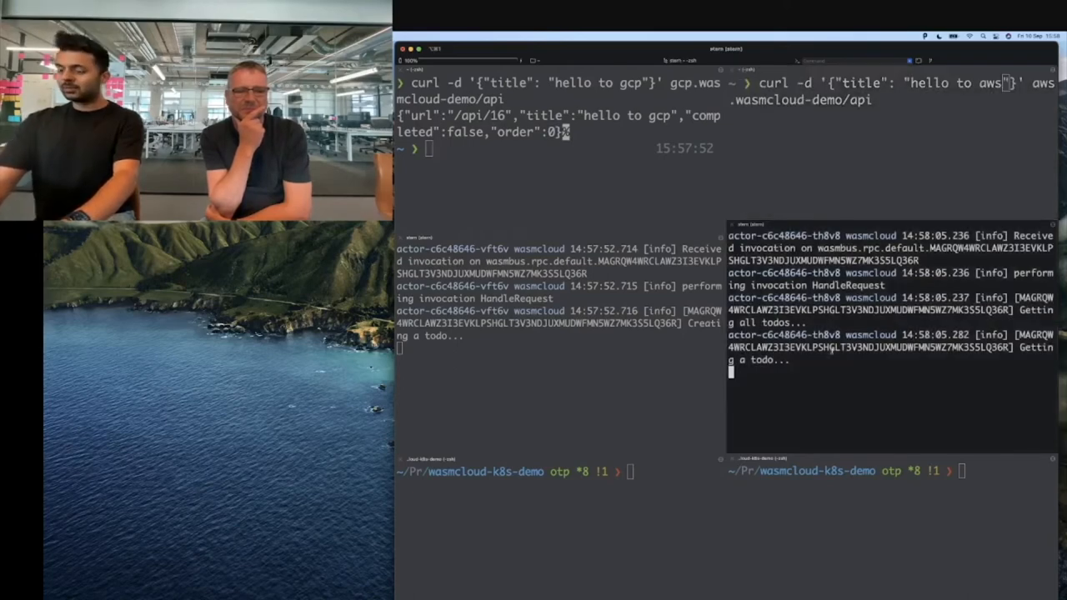
key(ctrl+l)
click(559, 317)
key(ctrl+l)
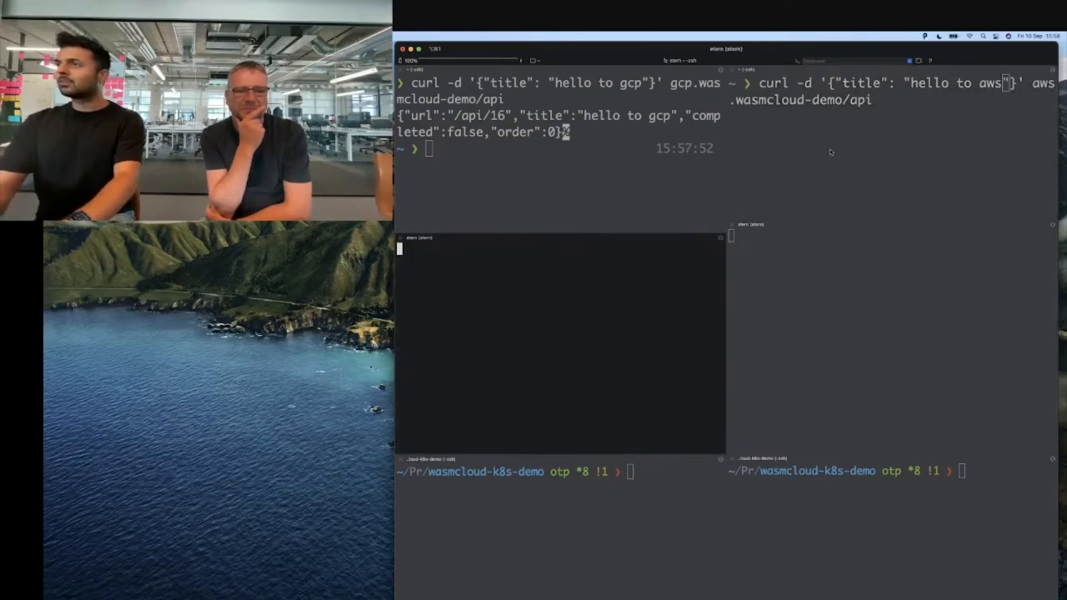
click(829, 149)
key(Return)
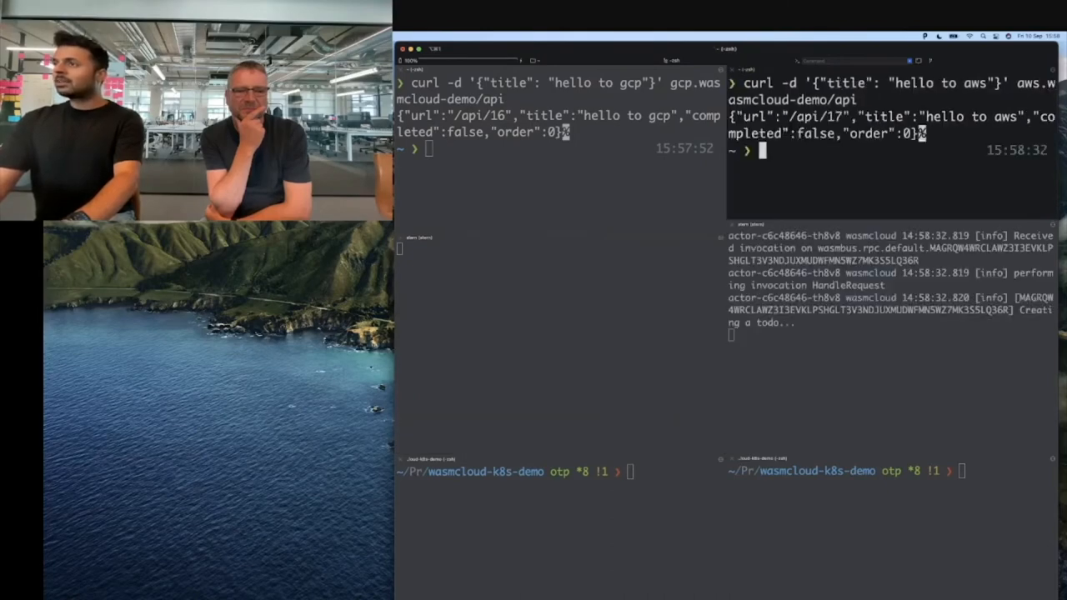
click(890, 337)
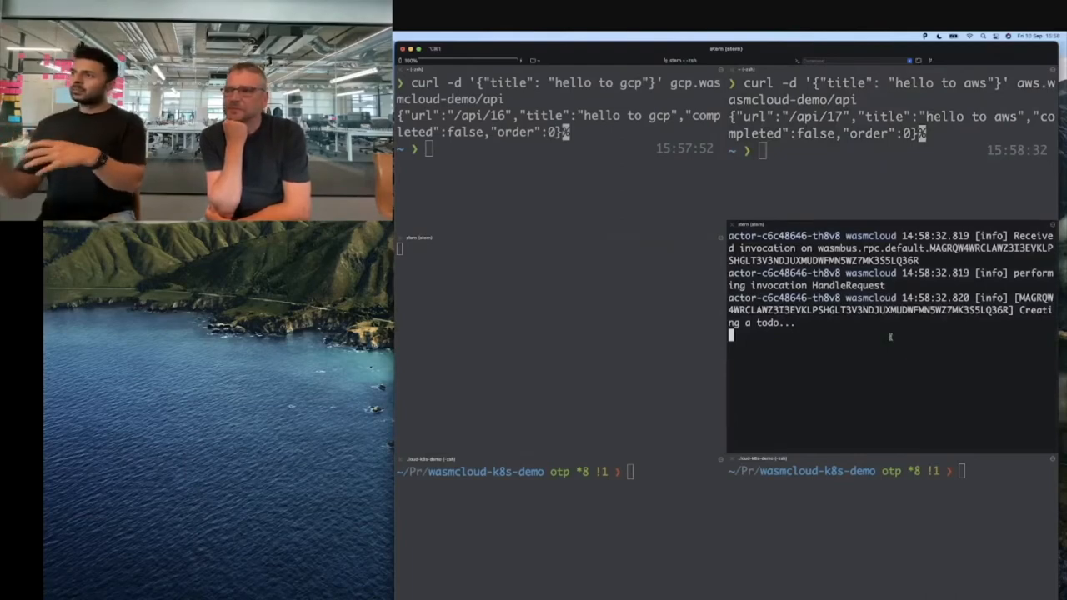
Fetch all todos from aws.wasmcloud-demo/api, clearing the AWS request and log panes around it
click(803, 143)
key(ctrl+l)
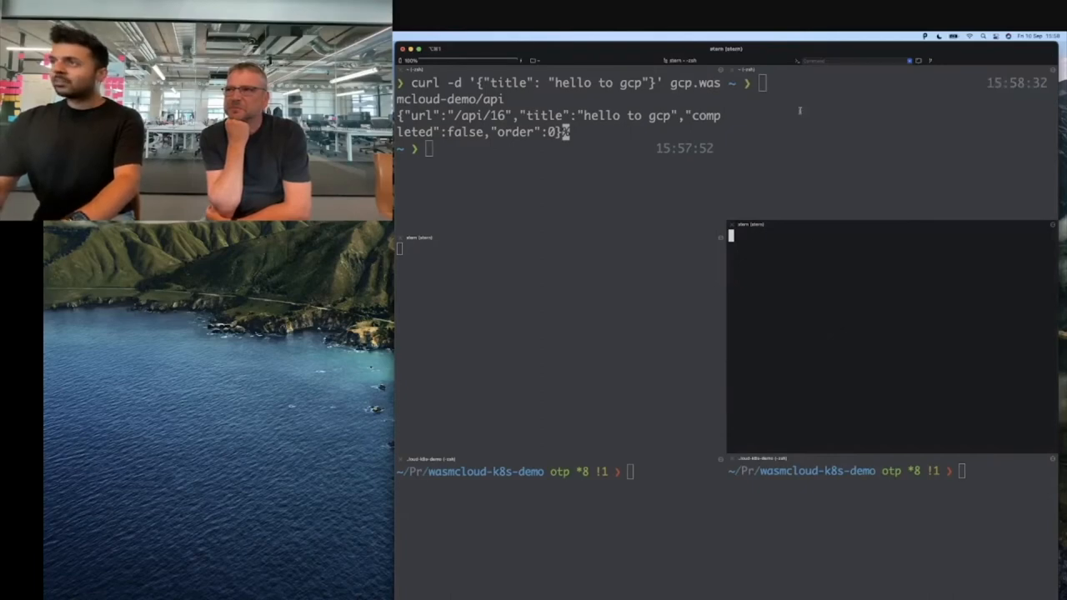
key(ctrl+l)
text(curl a)
key(Right)
key(Return)
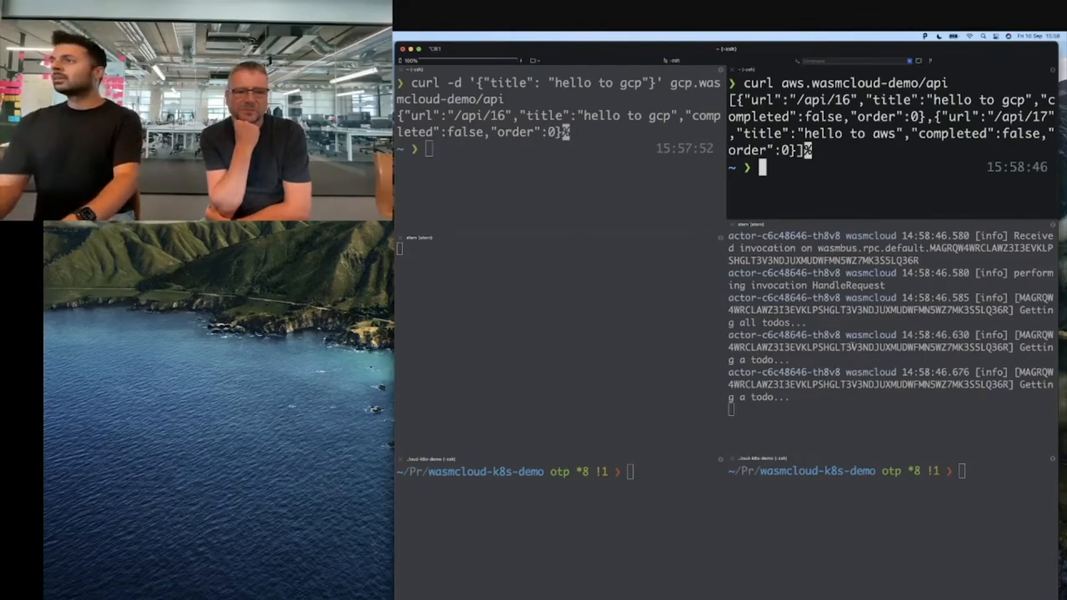
click(852, 345)
key(ctrl+l)
Fetch all todos from gcp.wasmcloud-demo/api in a cleared pane and switch to the GCP actor log
click(581, 136)
key(ctrl+l)
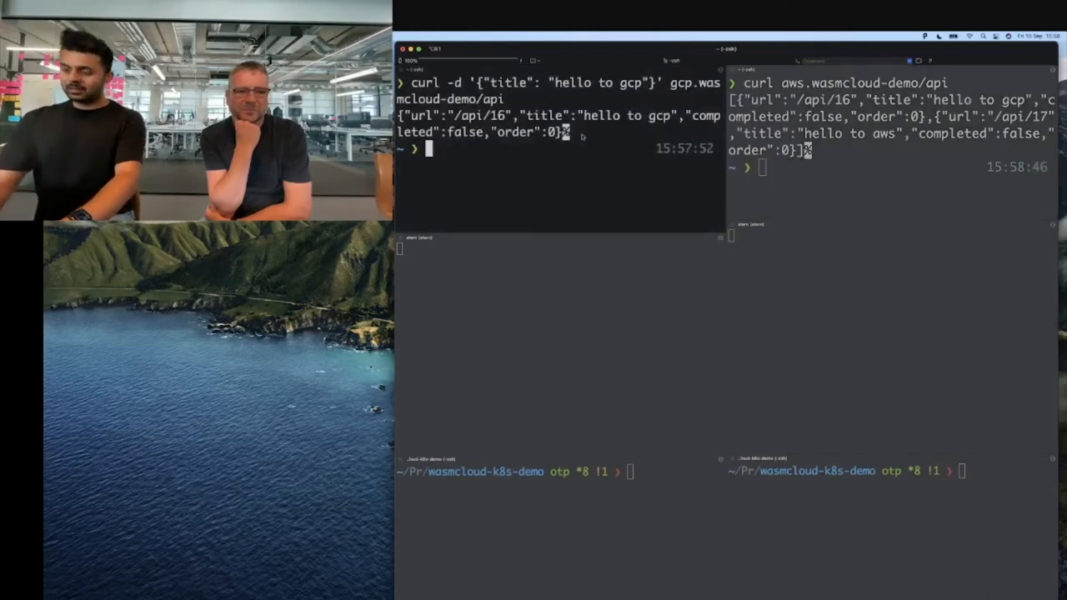
text(curl gcp)
key(Right)
key(Return)
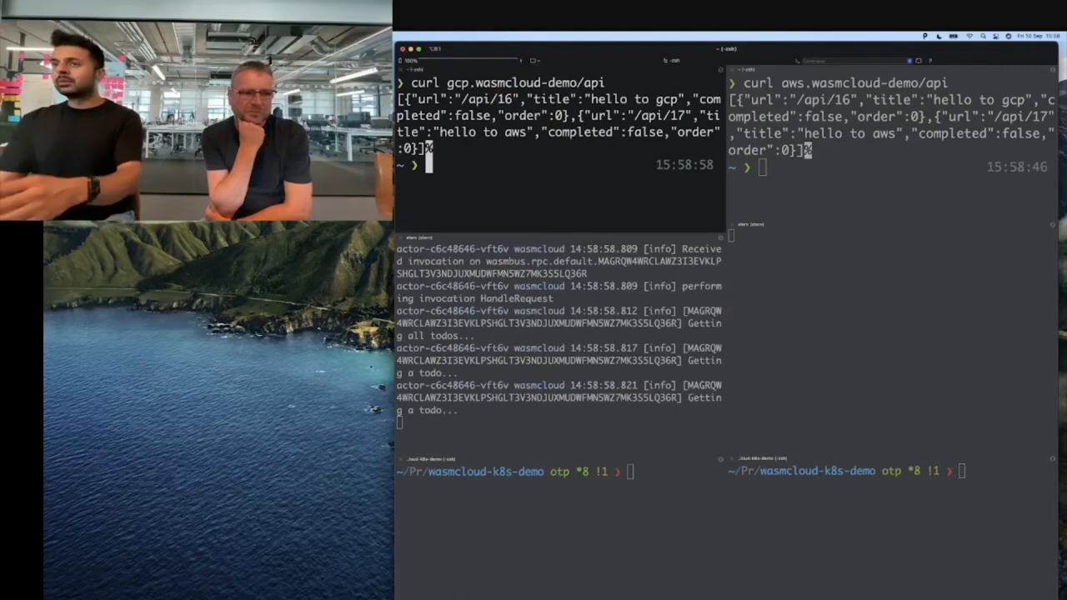
click(523, 320)
Run k --context=gcp delete -f kubernetes/50-todo-backend/base/actor.yml to remove the GCP TODO actor
key(ctrl+l)
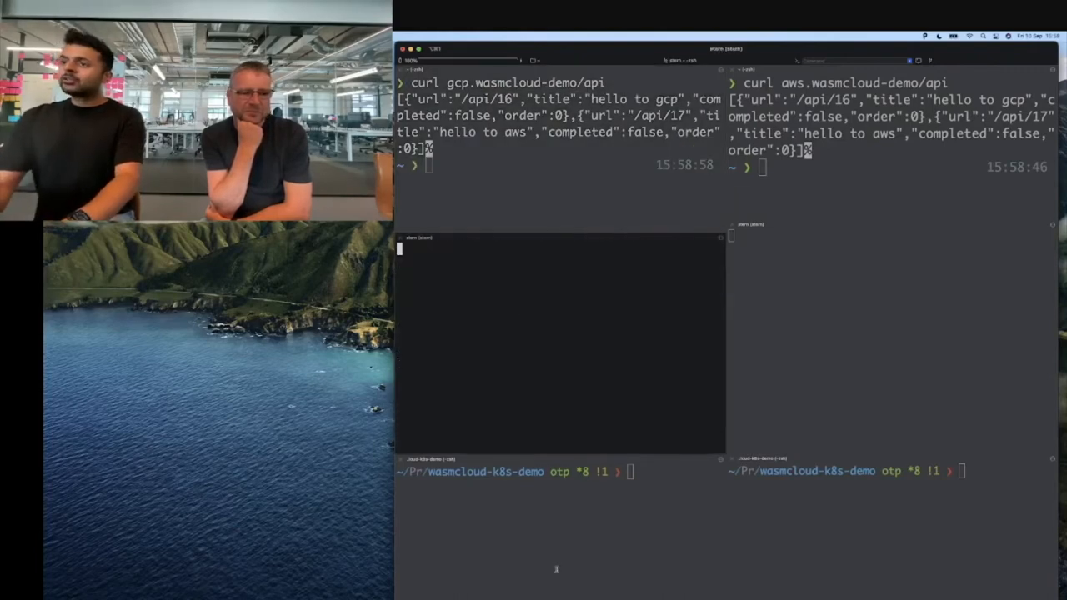
click(545, 519)
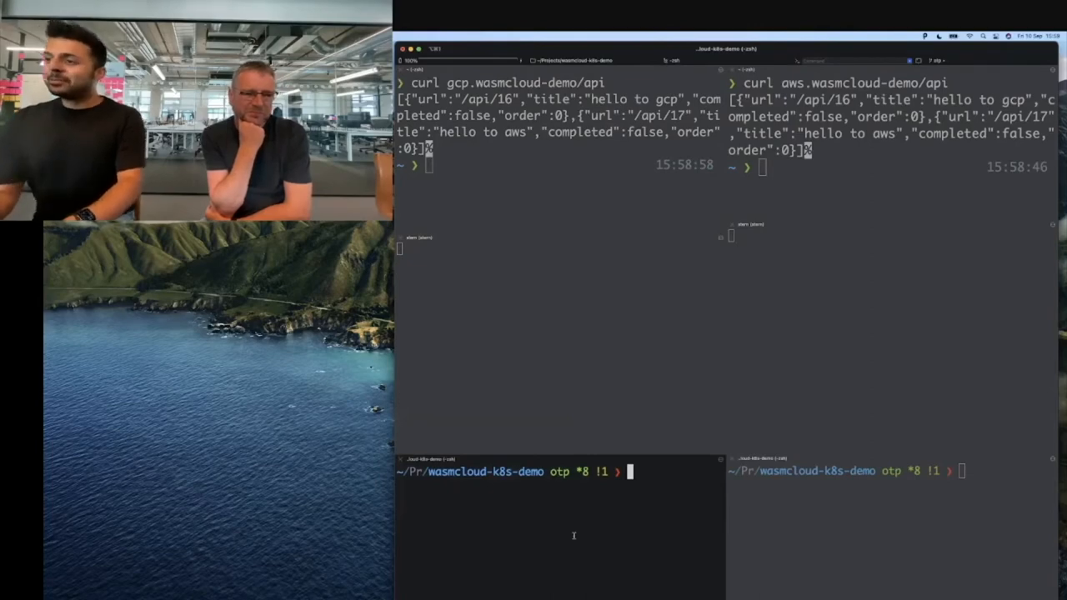
text(k )
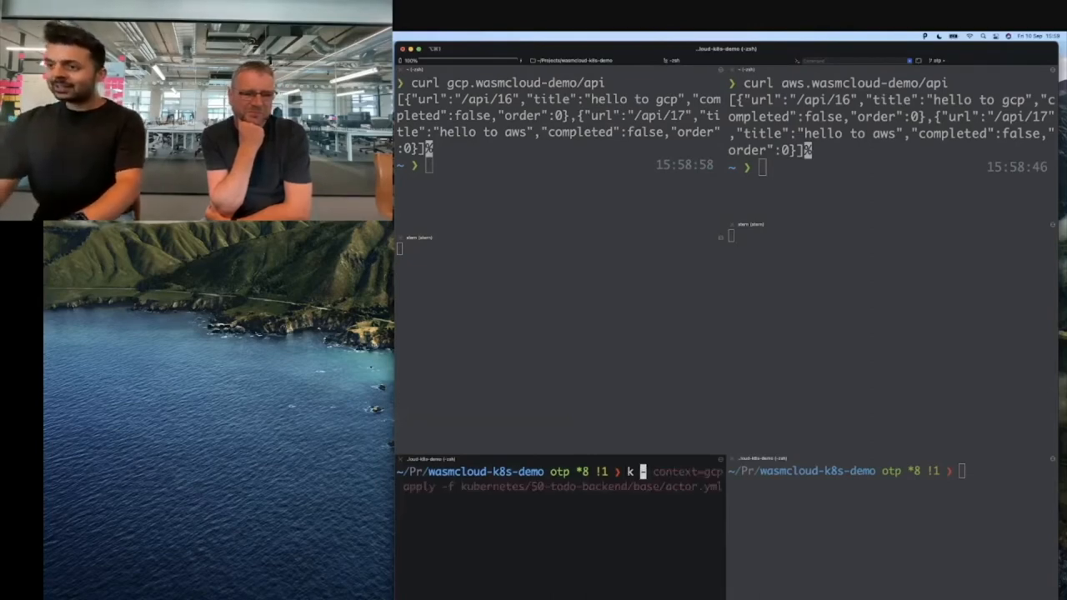
text(--context=gcp apply -f kubernetes/50-todo-backend/base/actor.yml)
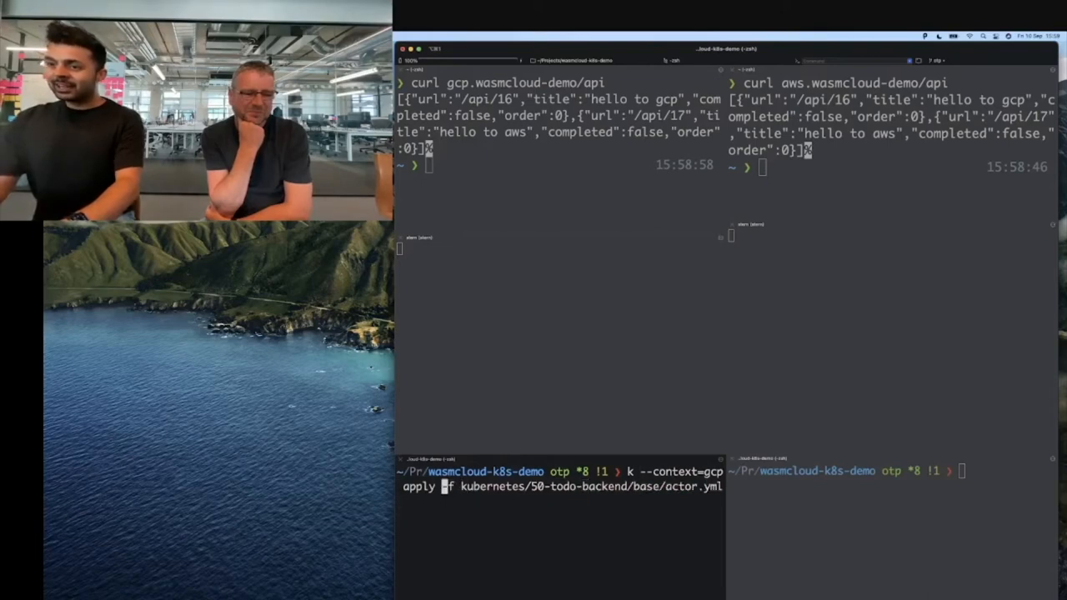
key(BackSpace)
key(BackSpace)
key(BackSpace)
key(BackSpace)
key(BackSpace)
text(delete)
key(Return)
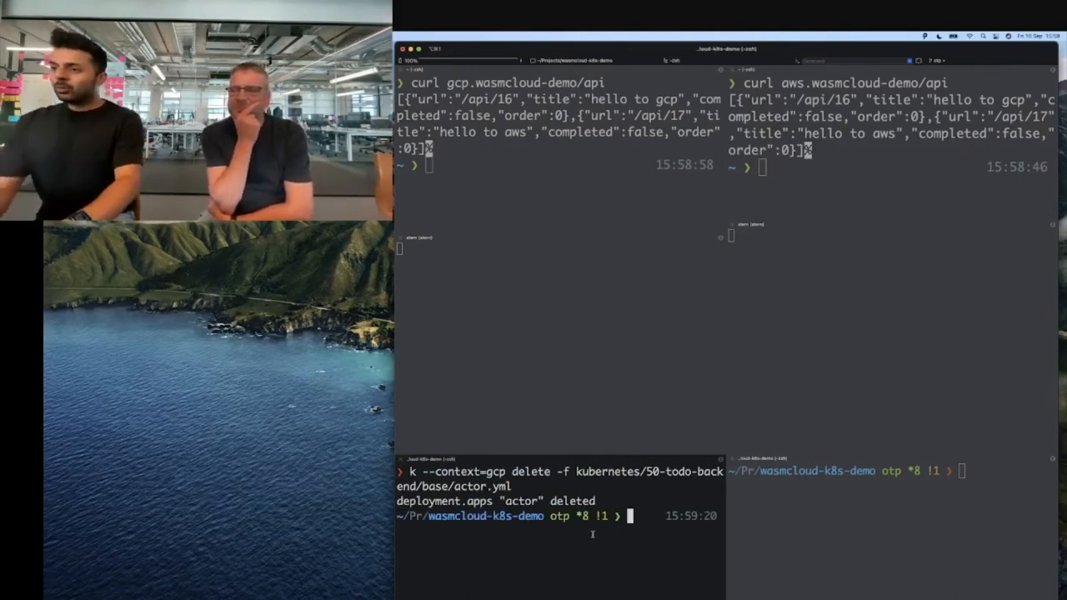
key(ctrl+l)
Switch spaces to the Excalidraw architecture diagram where GCP requests route to the AWS actor
key(ctrl+Right)
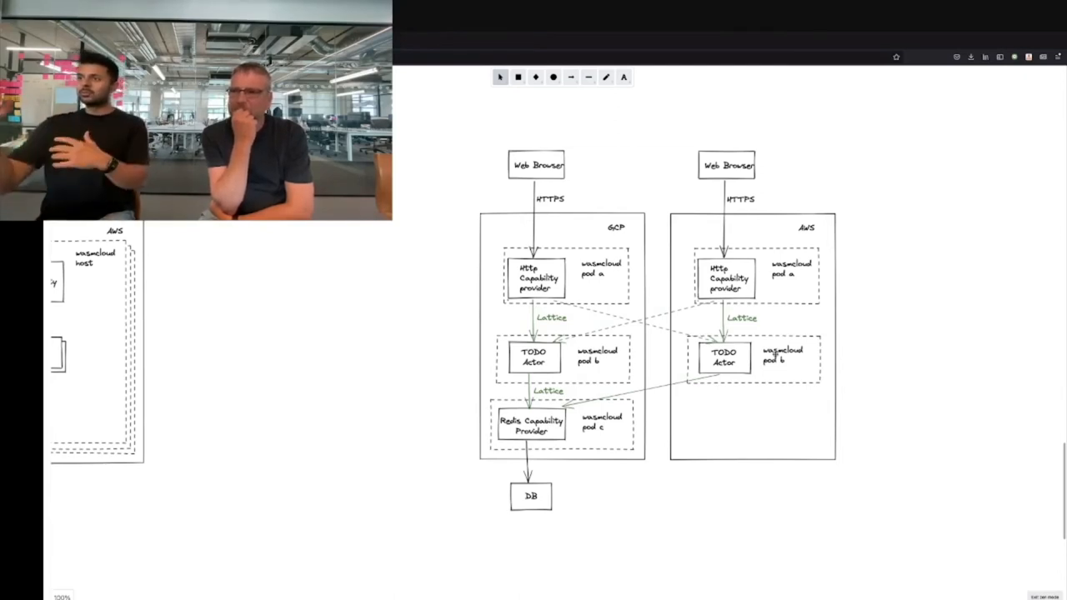
scroll(688, 503, down, 5)
scroll(688, 503, down, 5)
scroll(689, 503, down, 3)
scroll(689, 503, down, 3)
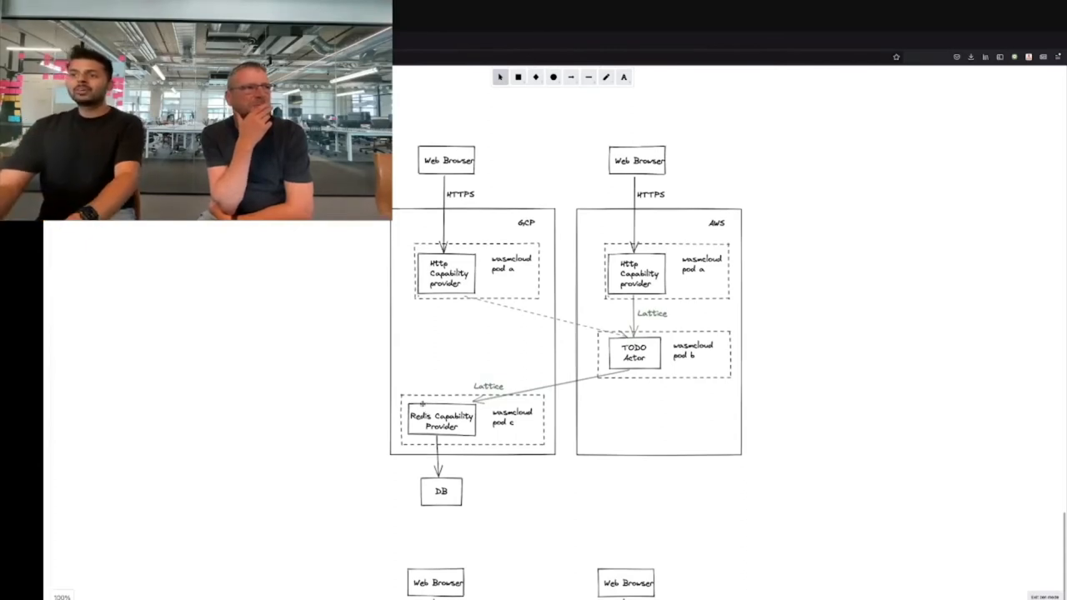
scroll(421, 334, up, 1)
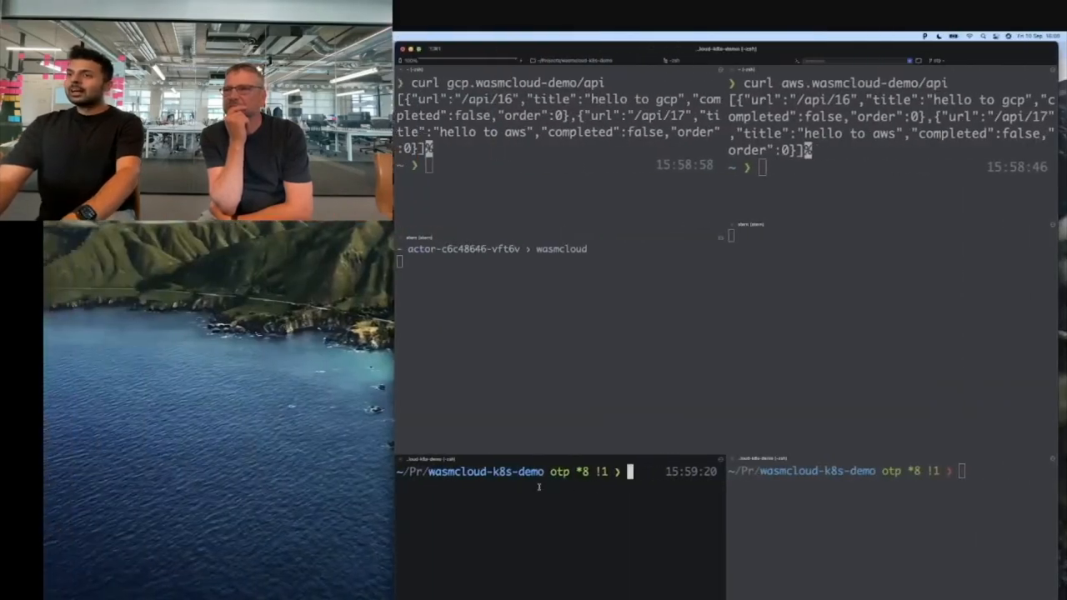
List pods in the GCP todo namespace with k get --context=gcp pods -n todo, showing no actor pod
click(534, 302)
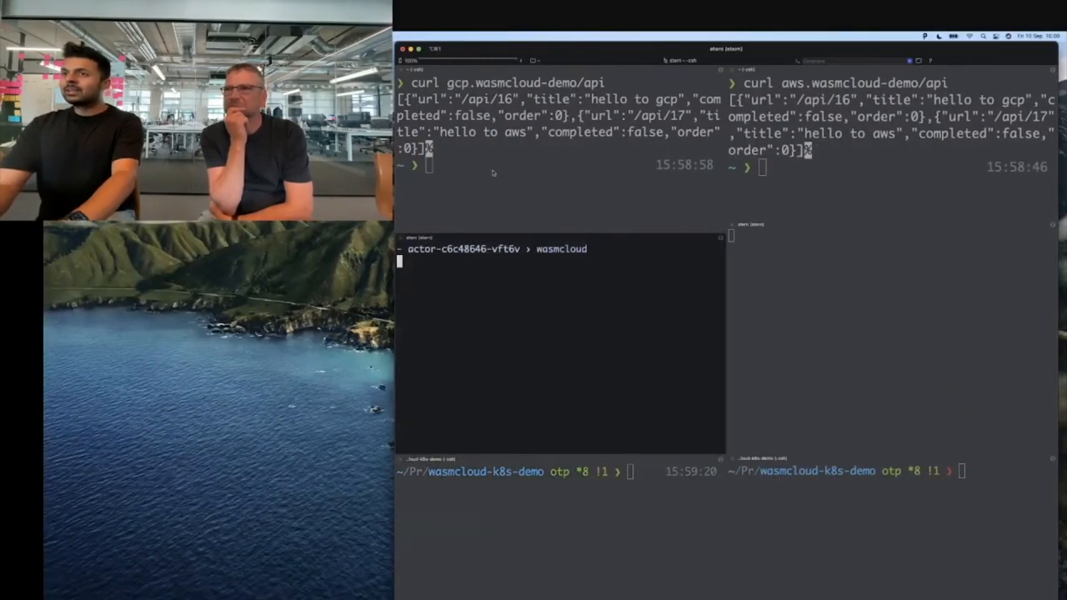
click(551, 503)
text(k get)
key(alt+f)
key(alt+f)
key(BackSpace)
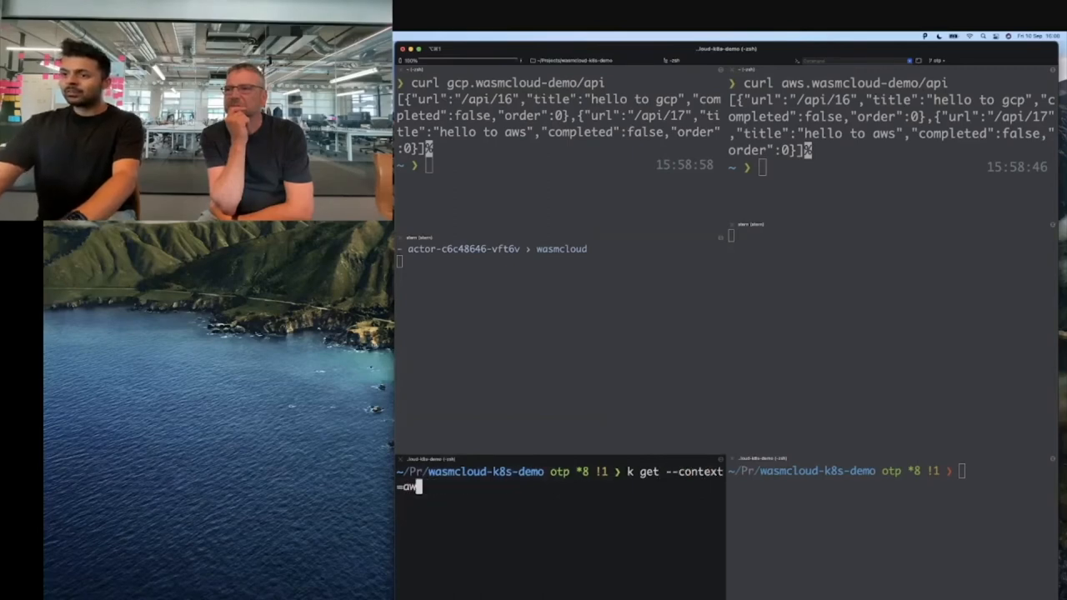
text(gcp)
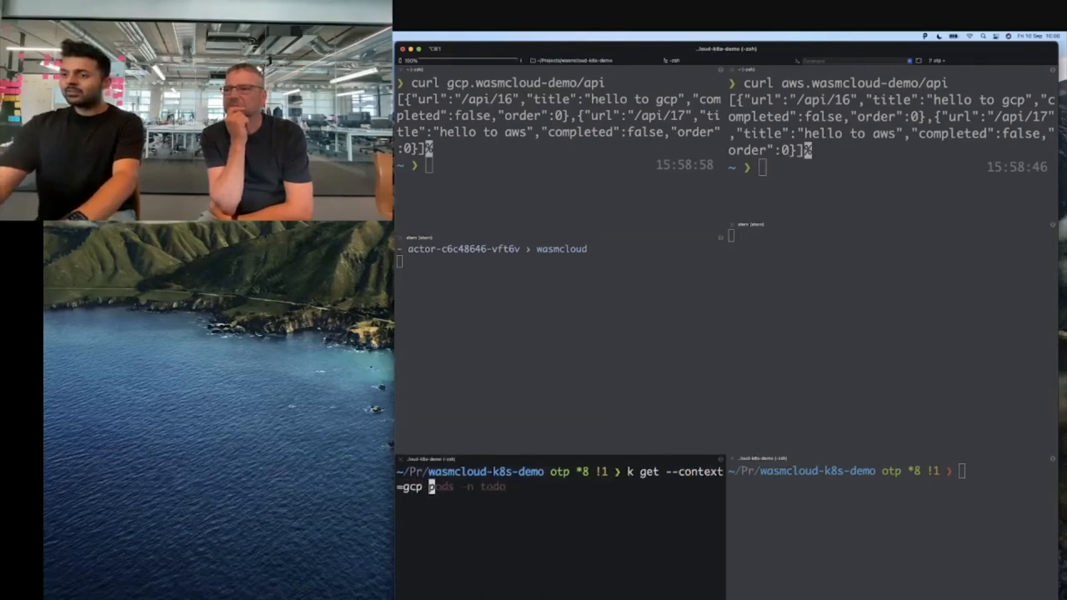
key(Right)
key(Return)
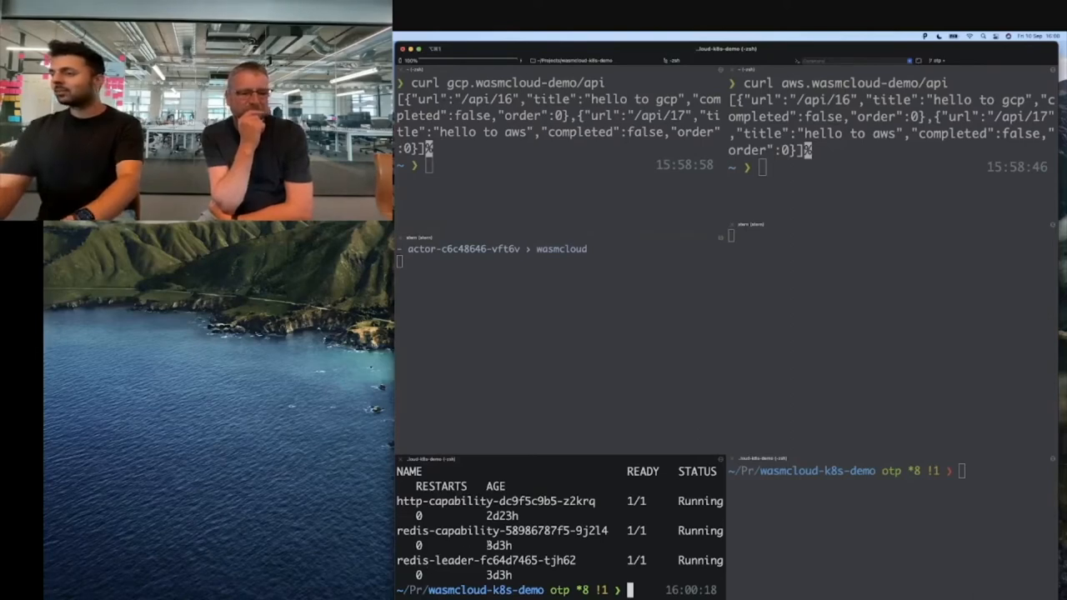
List pods in the AWS todo namespace, showing the actor and http-capability pods running
key(ctrl+l)
click(853, 553)
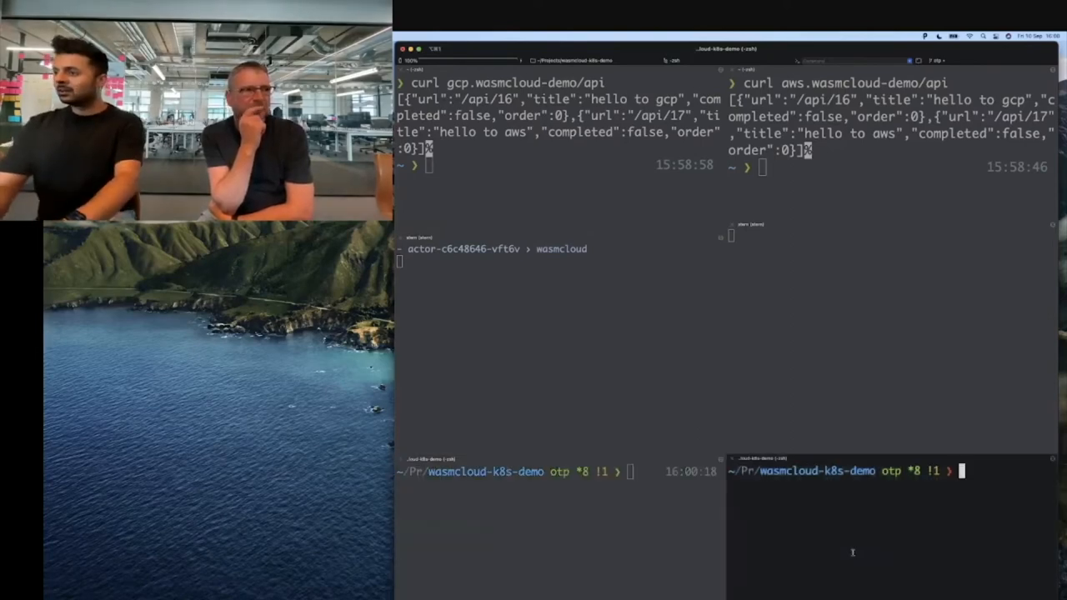
click(892, 478)
text(k k get --context=aws)
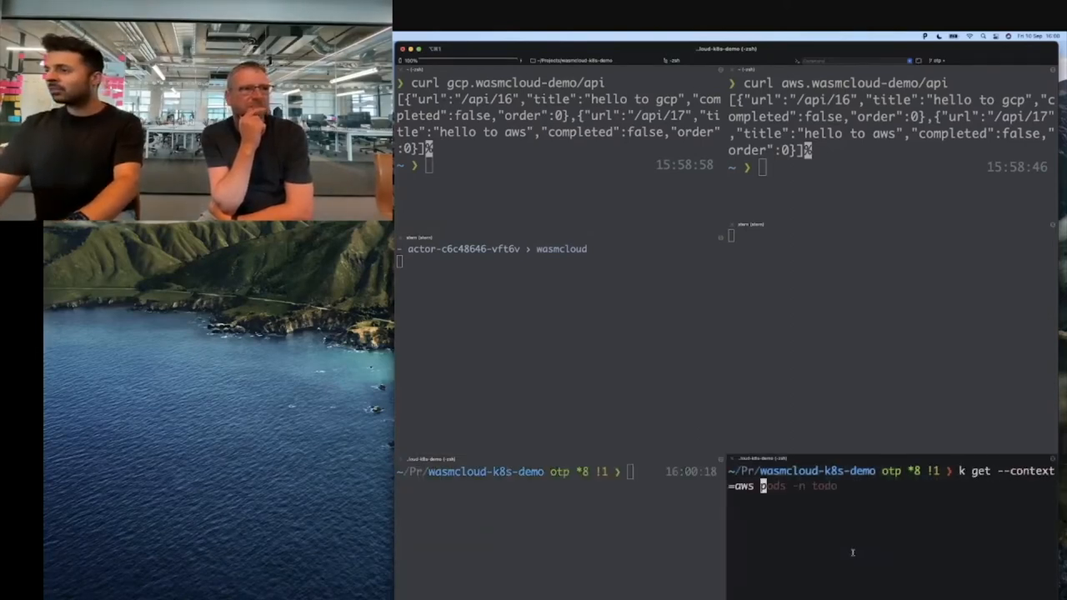
text(todo)
key(Return)
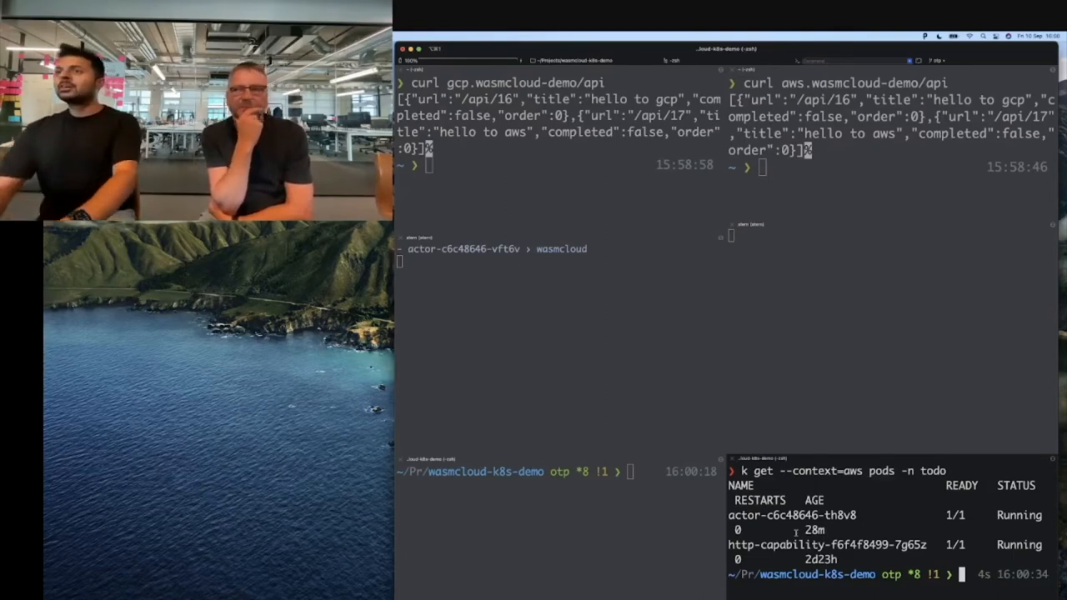
Clear both request panes and fetch the todos through curl gcp.wasmcloud-demo/api
click(541, 152)
key(ctrl+l)
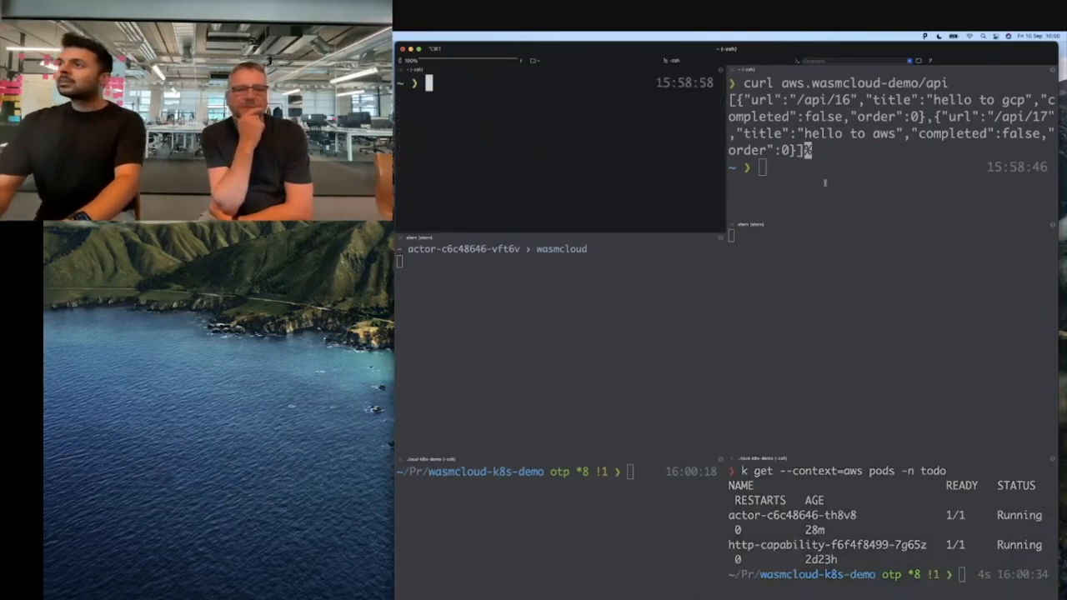
click(825, 182)
key(ctrl+l)
key(super+alt+Left)
text(curl)
key(Right)
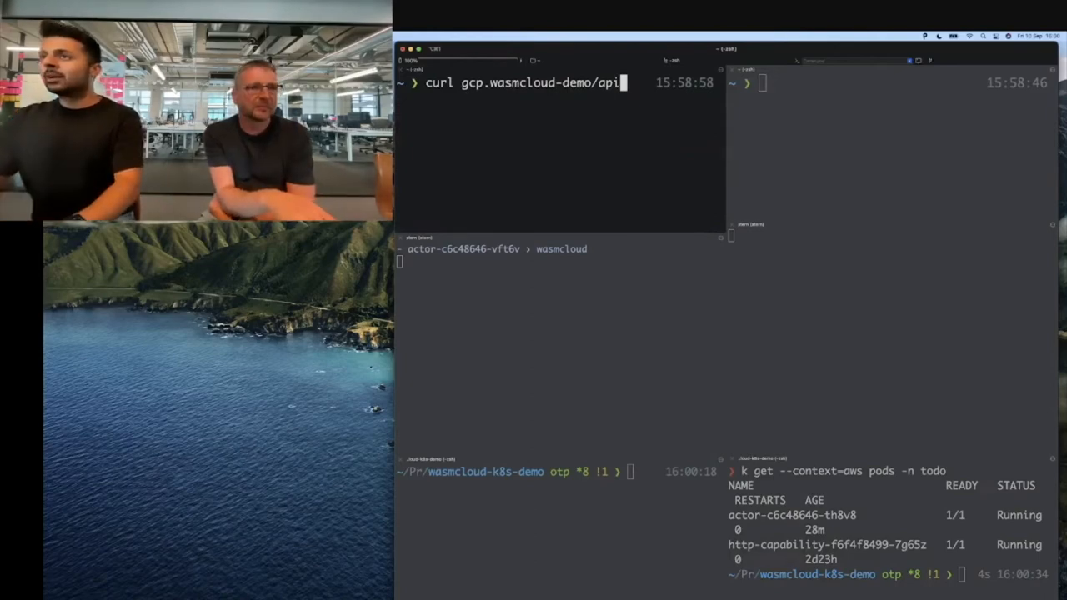
key(Return)
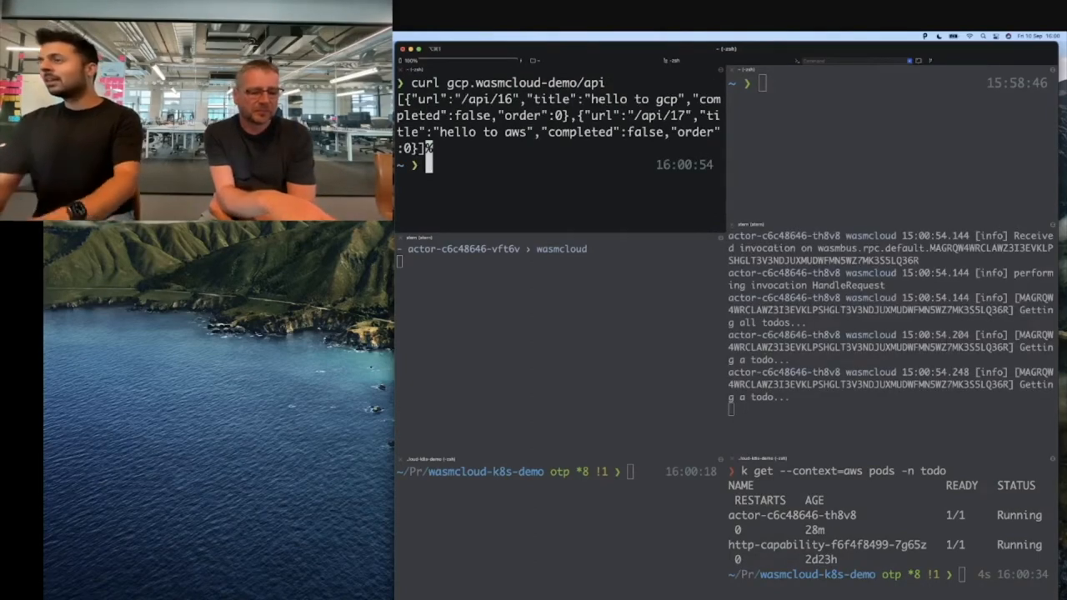
Clear the AWS actor logs and query the GCP todo API again, listing hello to gcp and hello to aws
click(824, 328)
key(ctrl+l)
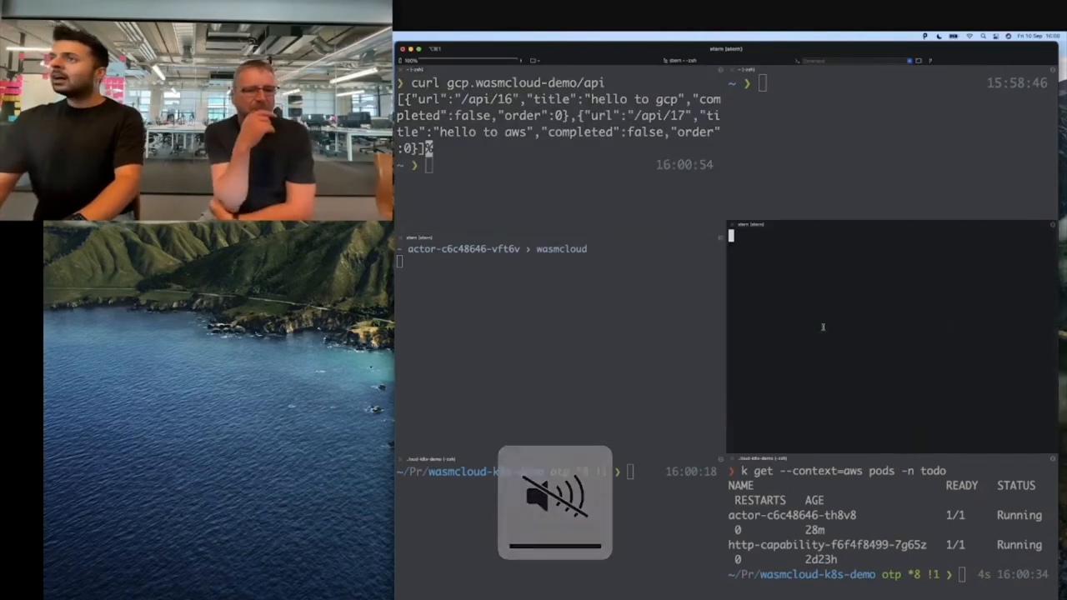
click(539, 177)
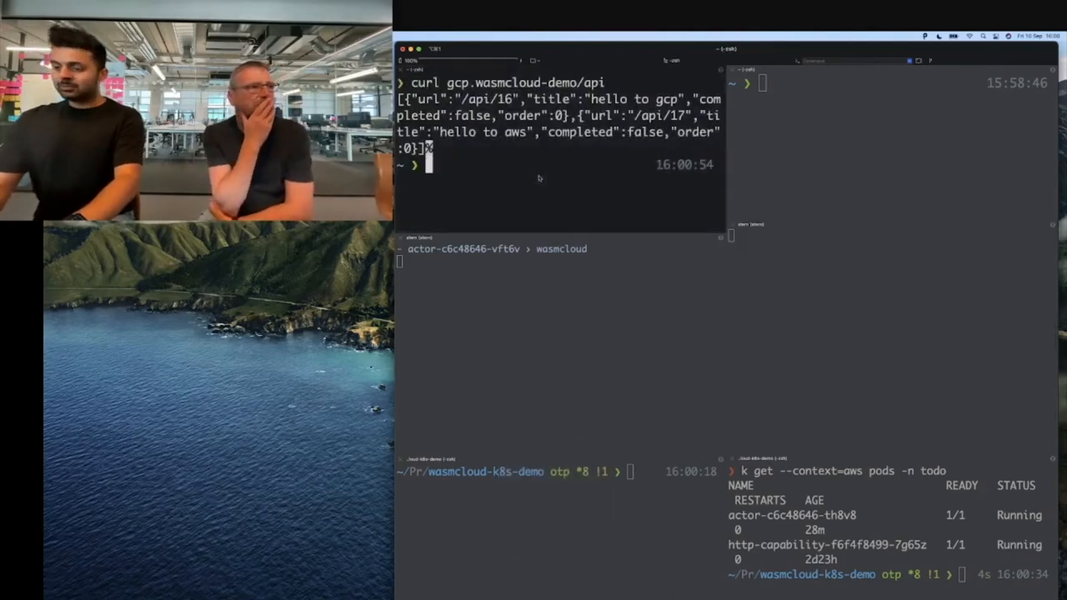
key(ctrl+l)
text(curl)
key(Right)
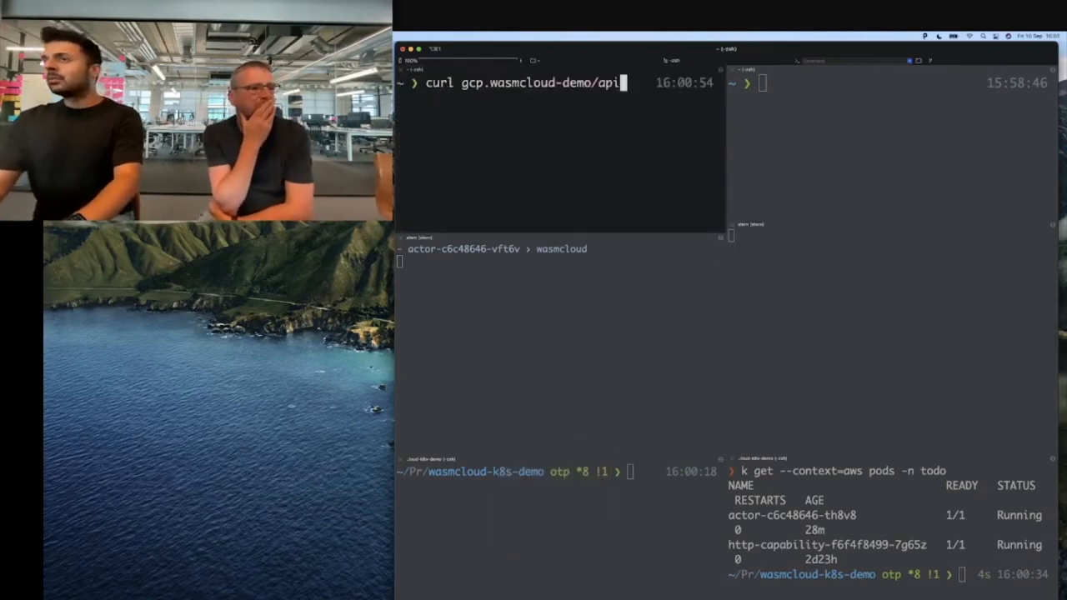
key(Return)
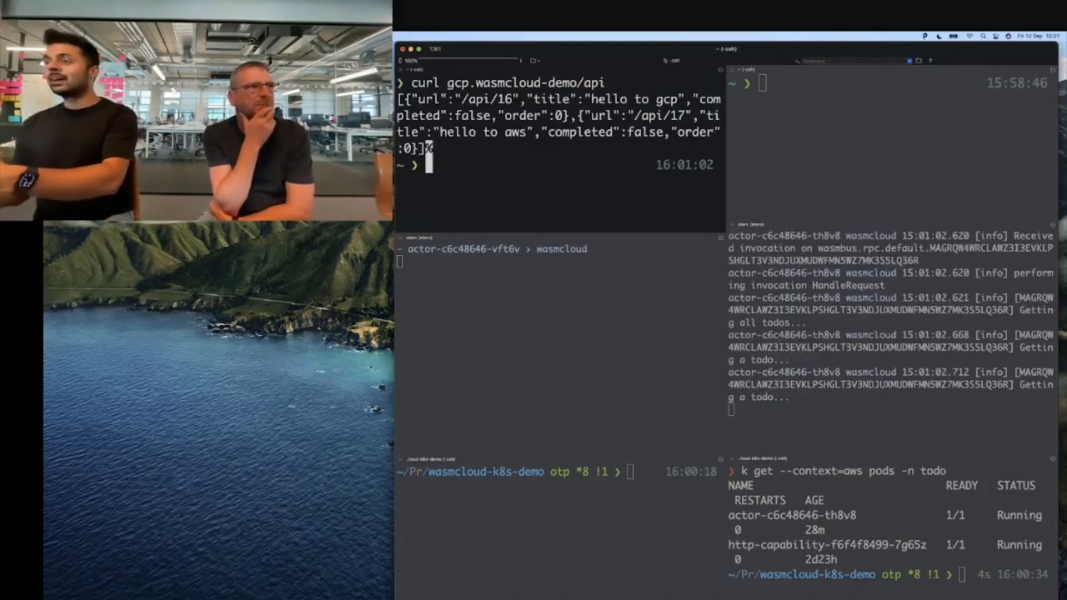
Query curl aws.wasmcloud-demo/api and get the same two todos, then view the actor logs
click(773, 138)
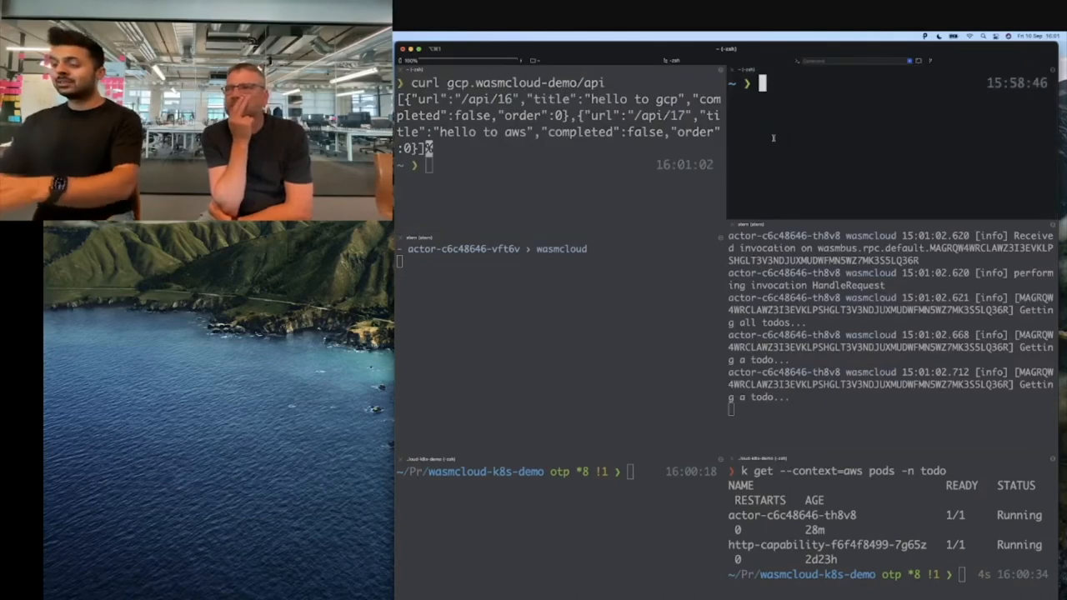
key(super+k)
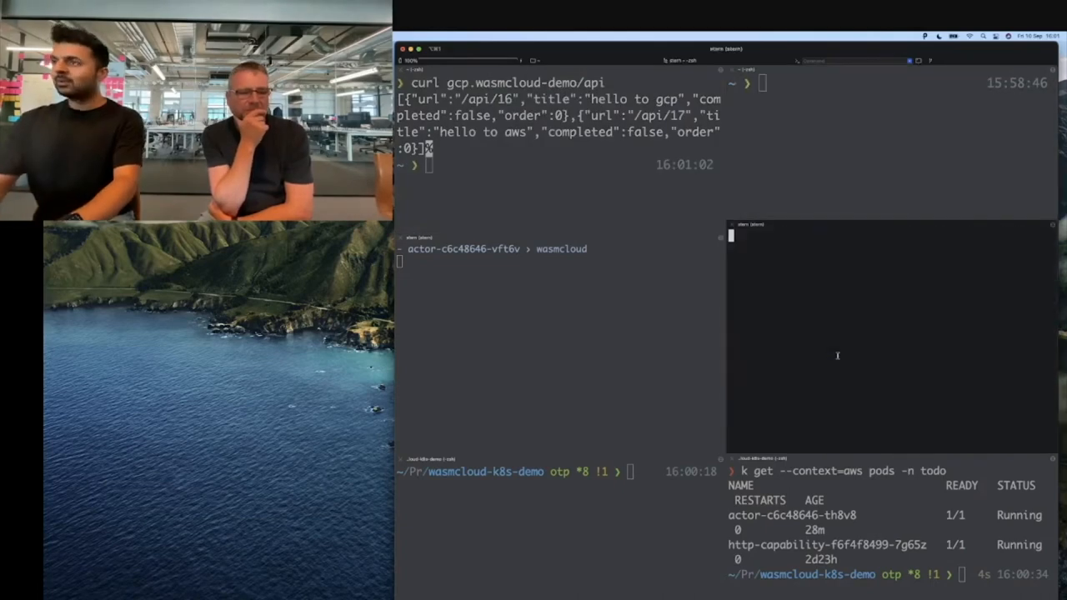
text(curl)
key(Right)
key(Return)
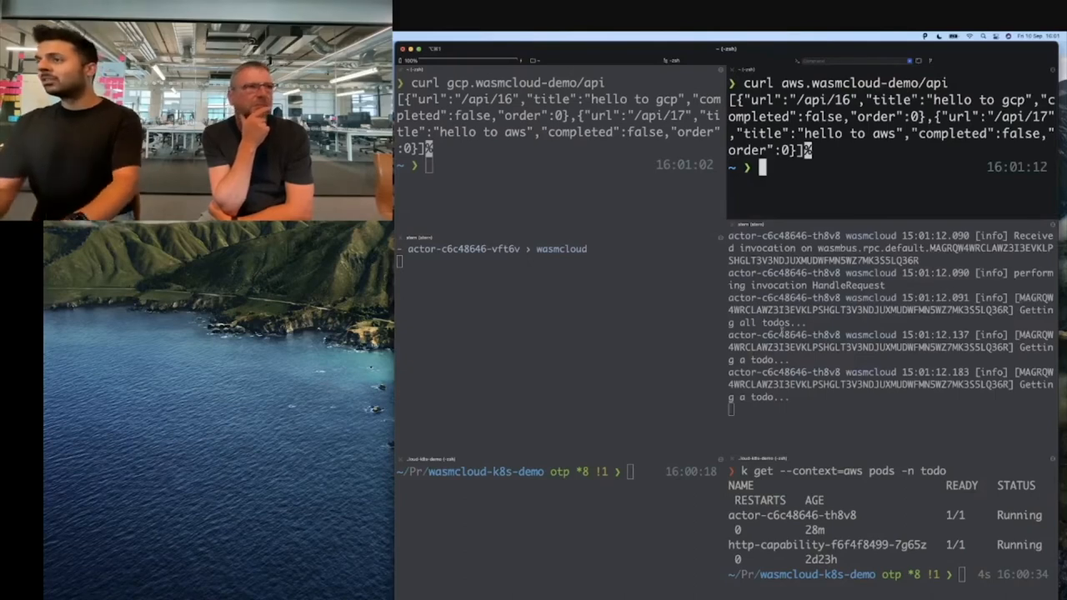
key(super+alt+Down)
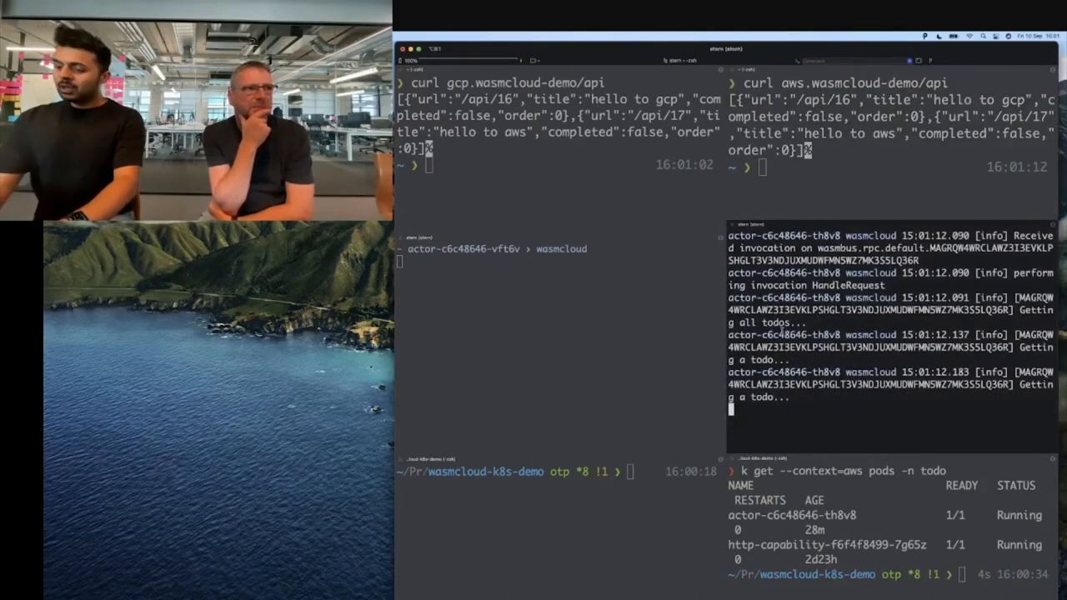
Recall the GCP actor delete command, change delete to apply, and redeploy the TODO actor to GCP
key(super+k)
key(super+alt+Left)
key(Up)
key(Up)
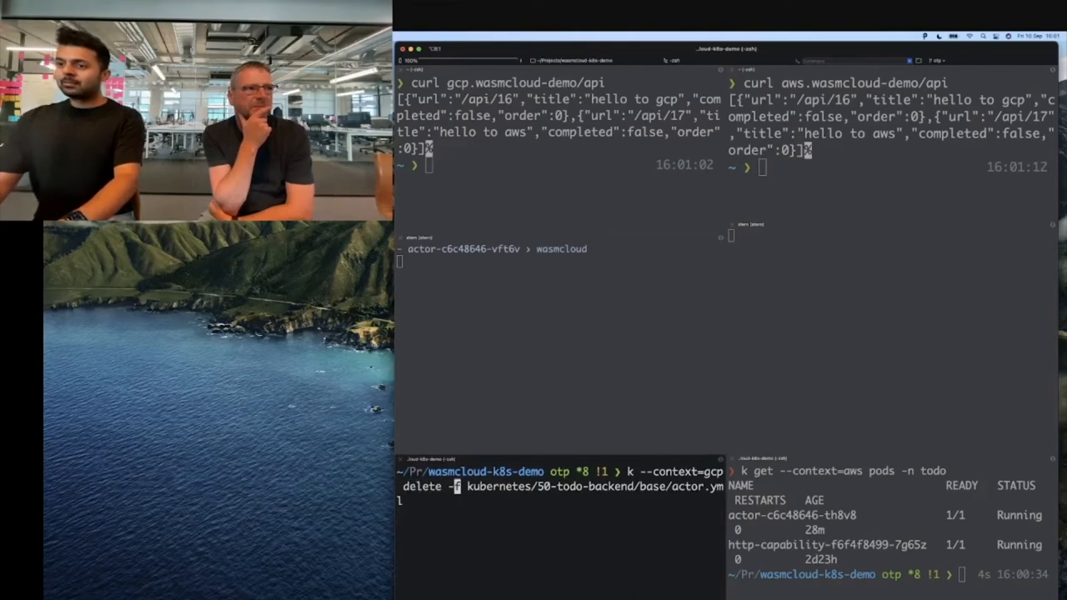
key(BackSpace)
key(BackSpace)
key(BackSpace)
key(BackSpace)
key(BackSpace)
key(BackSpace)
text(apply)
key(Return)
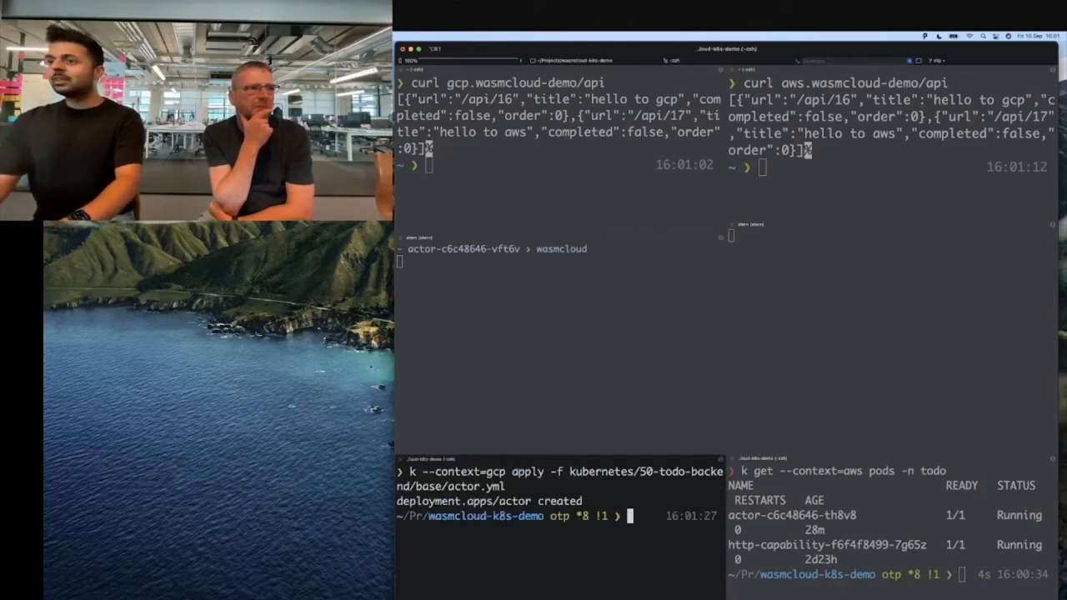
Watch the new GCP actor pod's logs in the stern pane, then move to the architecture diagram
key(ctrl+l)
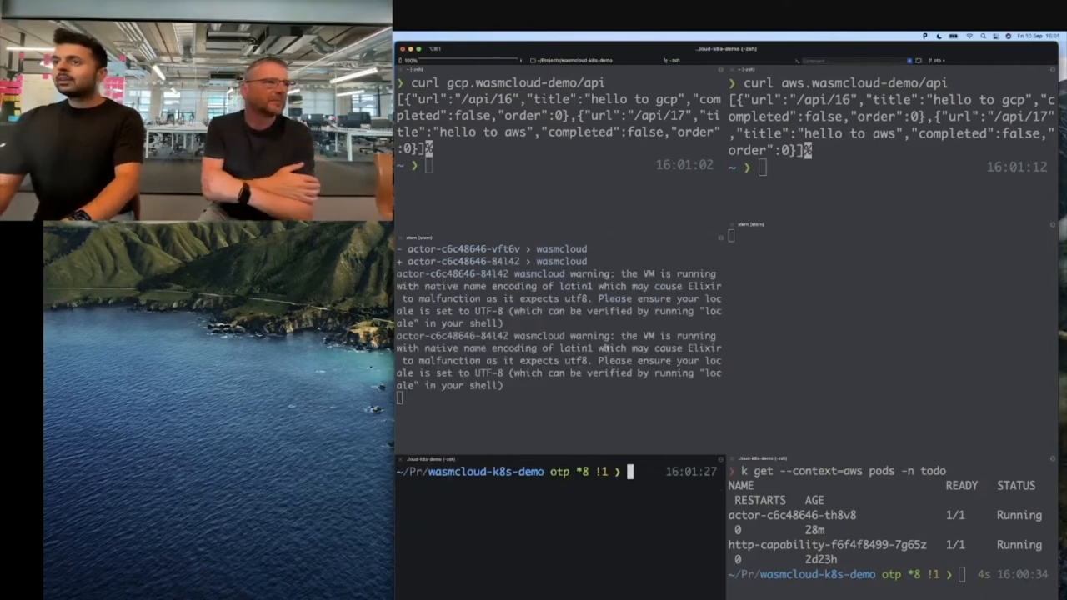
key(super+alt+Up)
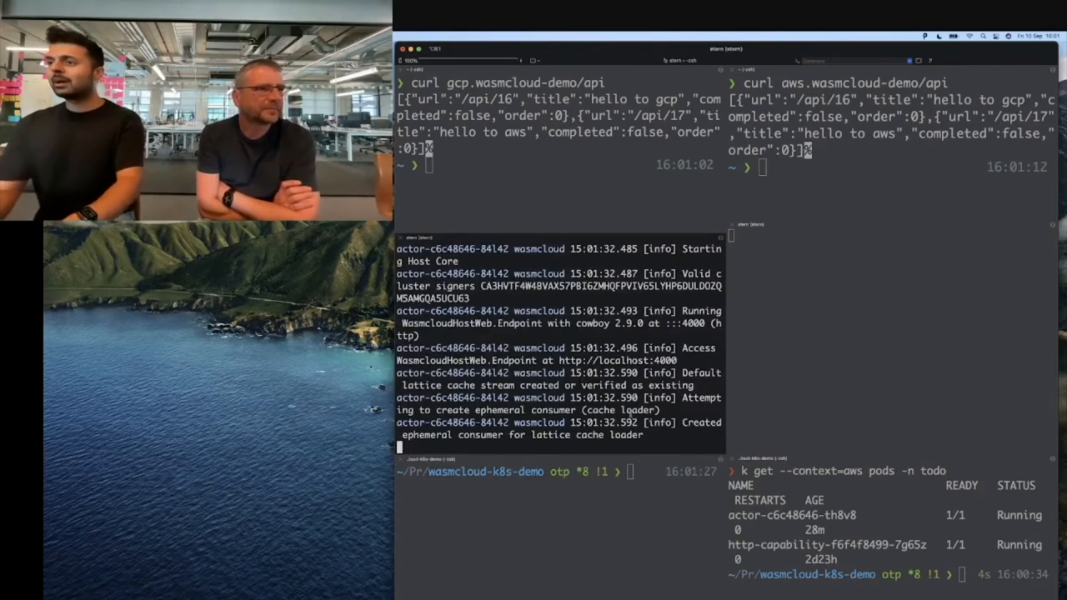
key(ctrl+Right)
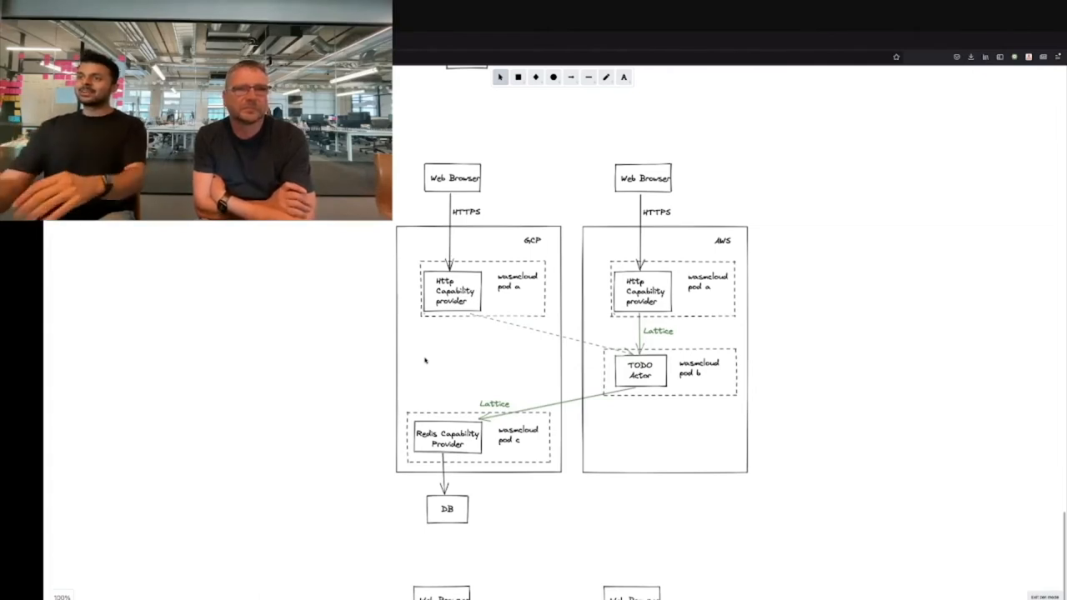
scroll(477, 518, down, 1)
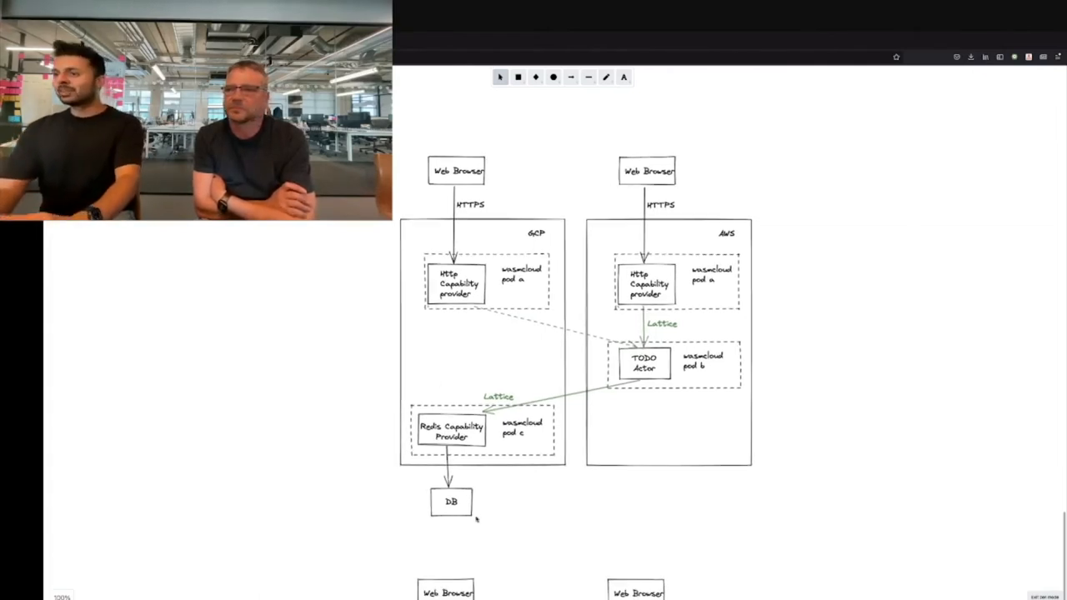
scroll(486, 539, down, 1)
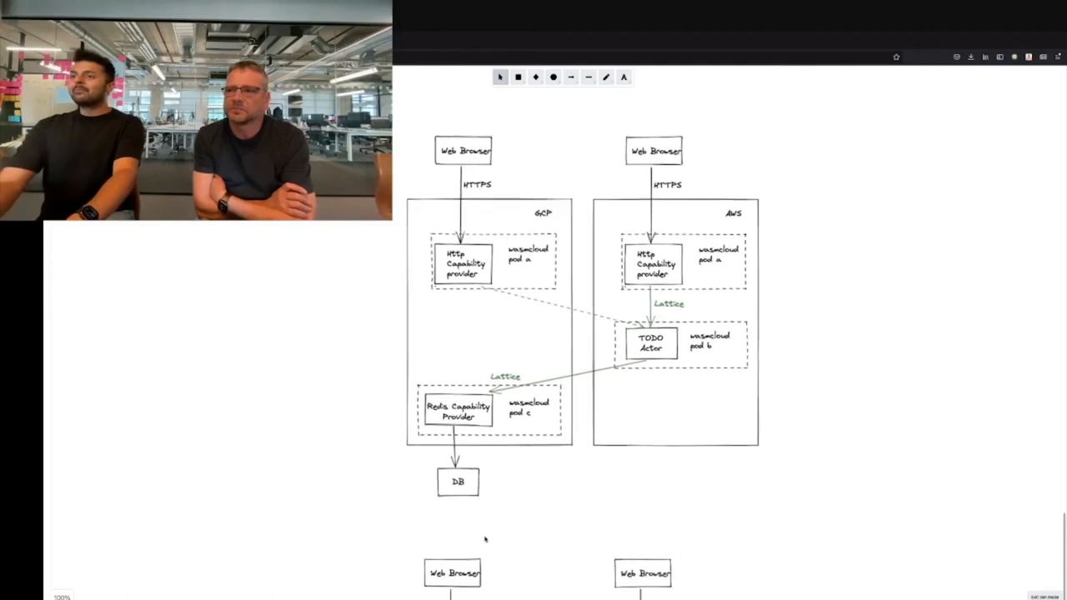
scroll(486, 539, up, 1)
scroll(486, 539, down, 1)
scroll(486, 540, down, 1)
scroll(486, 539, down, 1)
scroll(486, 540, down, 2)
scroll(486, 539, down, 4)
scroll(486, 539, down, 2)
scroll(486, 540, down, 1)
scroll(486, 540, down, 1)
scroll(484, 537, down, 1)
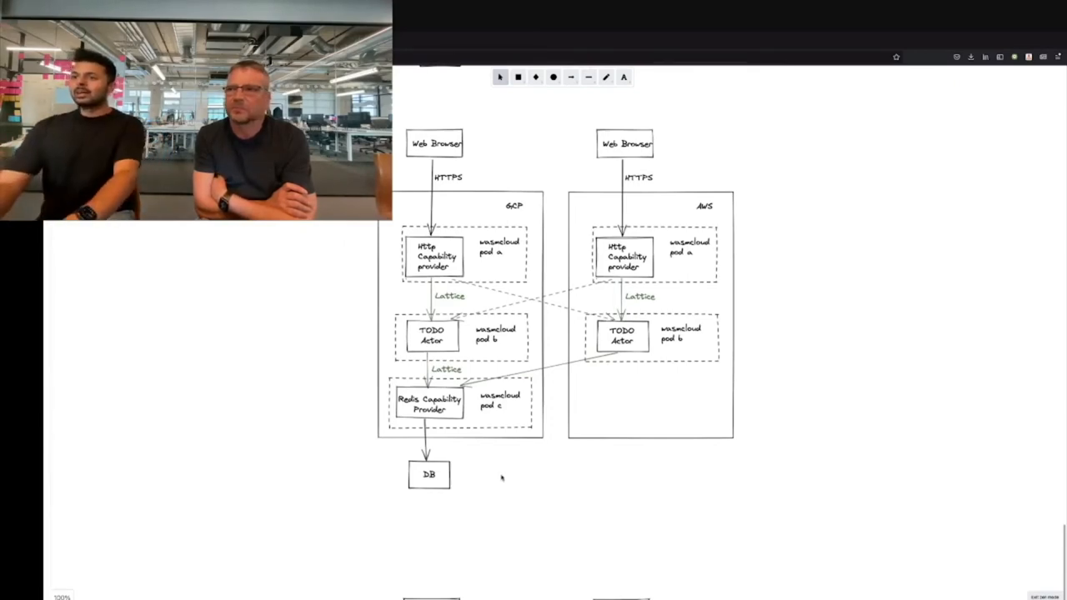
Return from the Excalidraw diagram to the iTerm2 sessions showing the redeployed GCP actor's log
key(super+Tab)
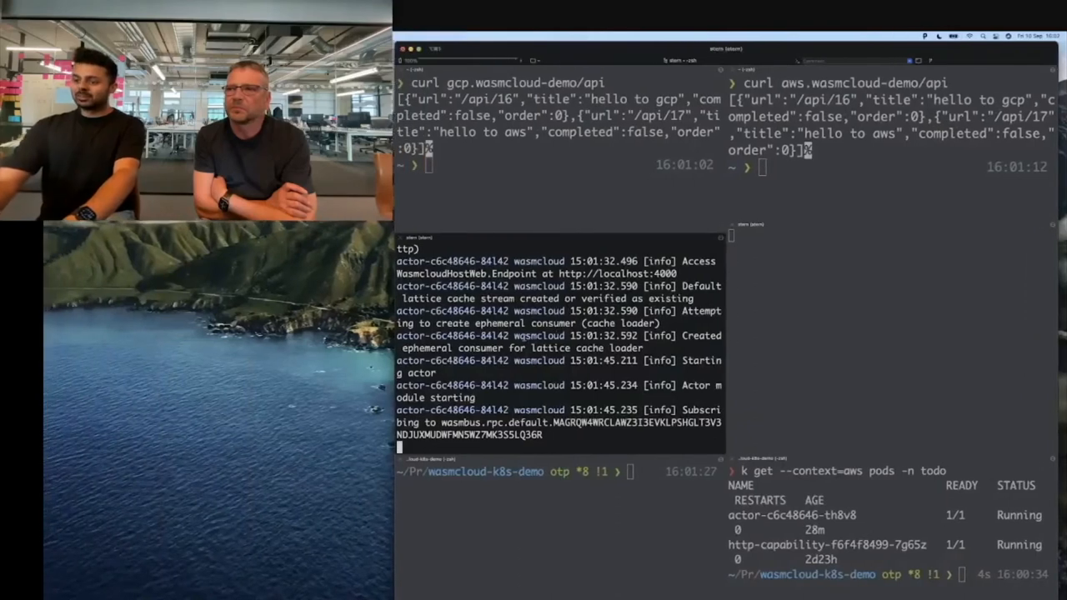
Query curl gcp.wasmcloud-demo/api and see it answered by the new GCP actor
key(super+k)
click(497, 214)
key(ctrl+l)
text(cur)
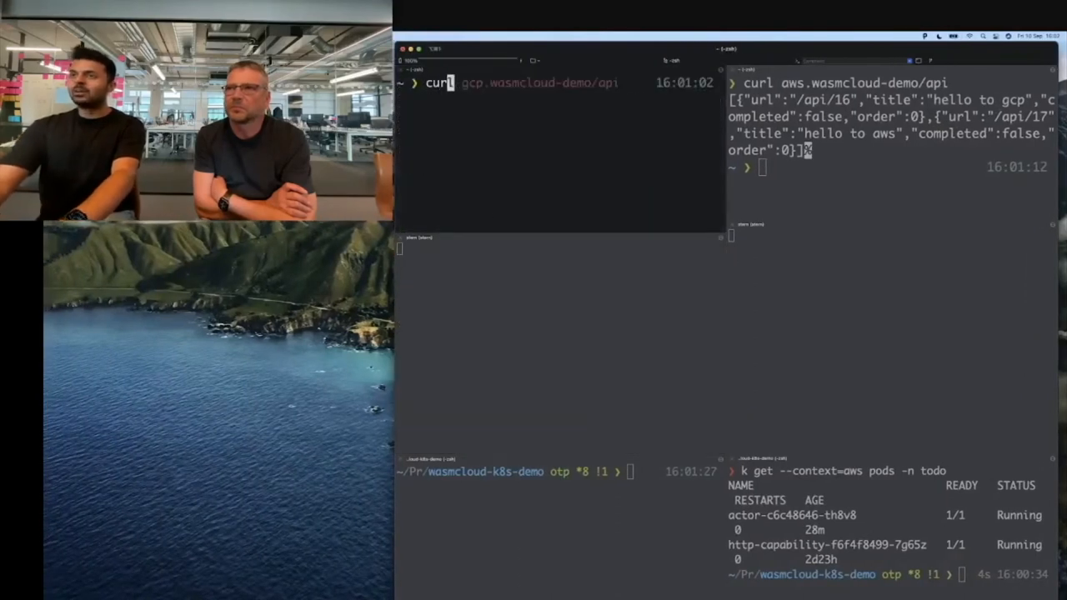
text(l)
key(Right)
key(Return)
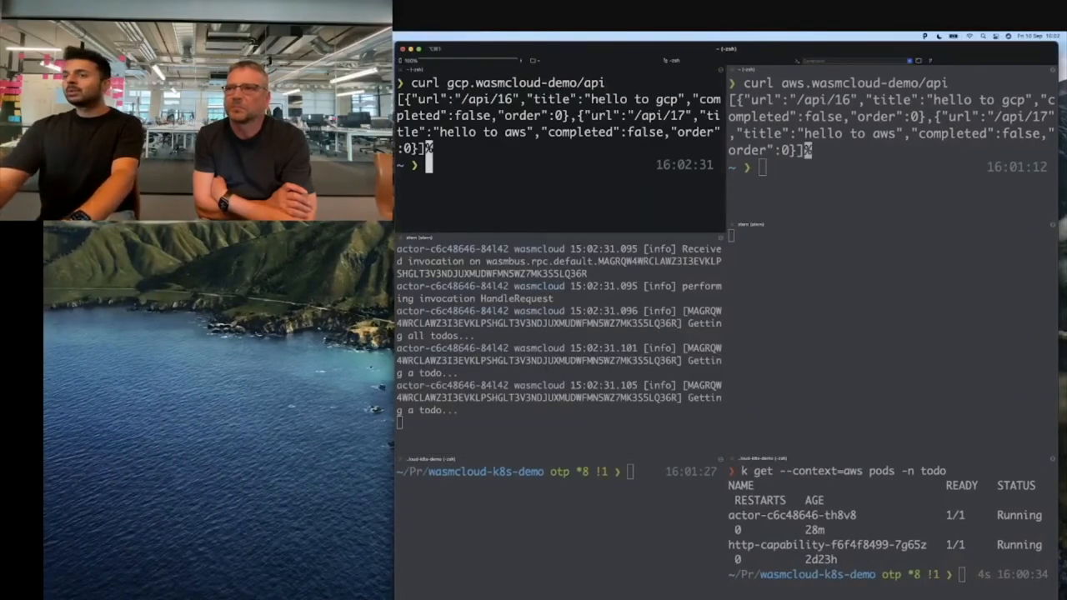
Clear the actor log pane and both request panes
click(508, 413)
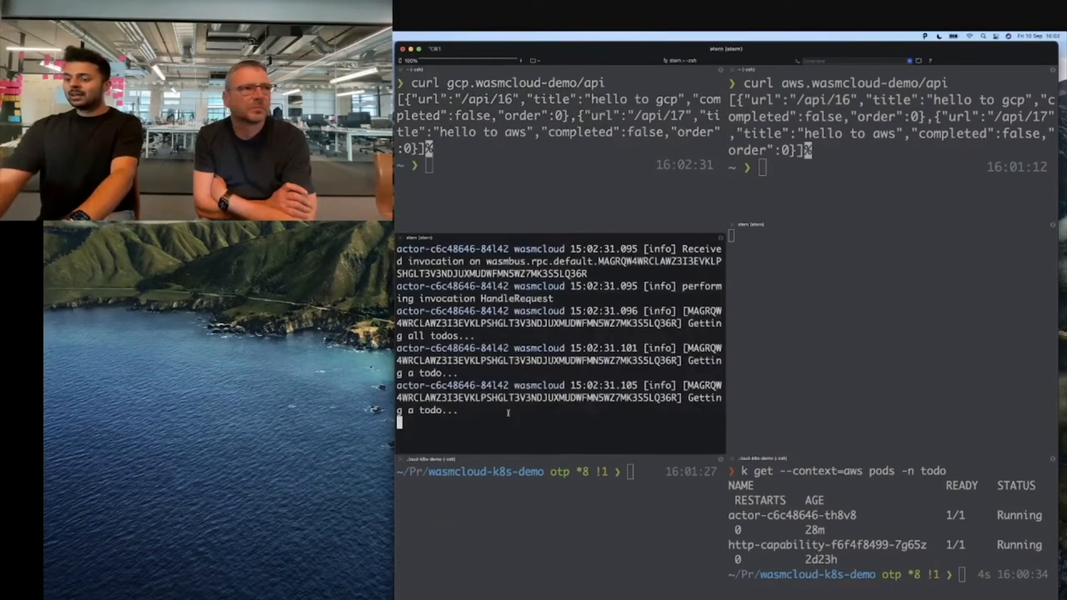
key(super+k)
click(528, 182)
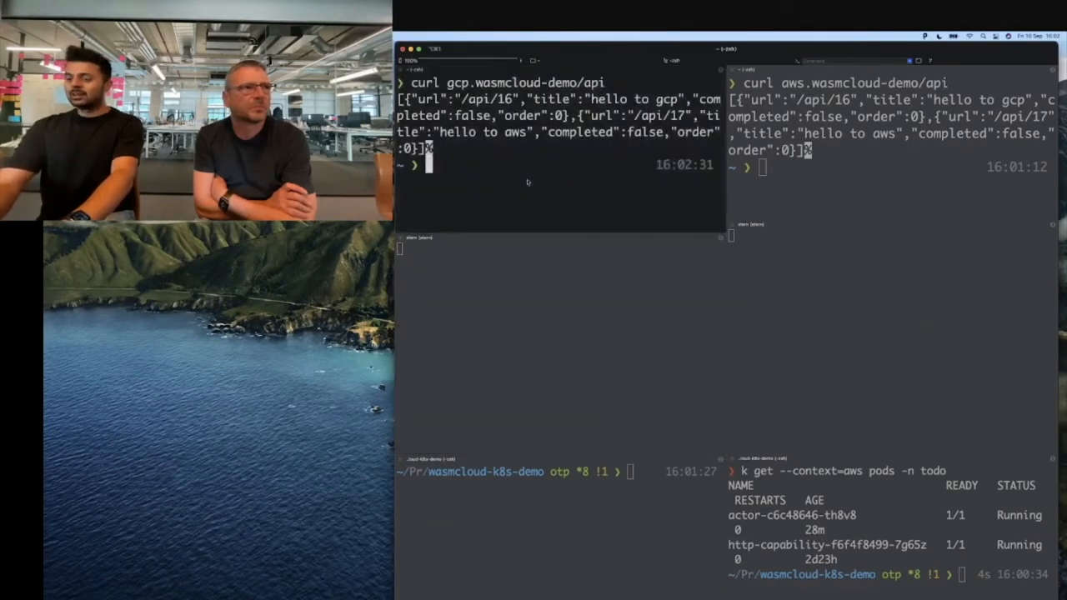
key(super+k)
click(765, 179)
key(super+k)
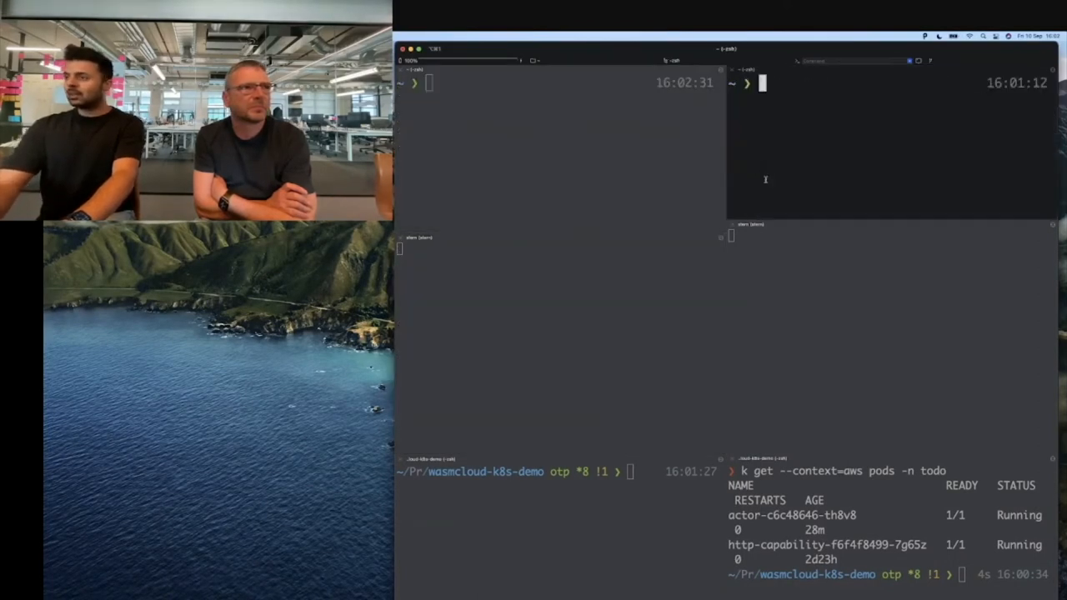
List the running todo pods with k get --context=aws pods -n todo and again for the gcp context
click(610, 568)
text(k get --context=aws pods -n todo)
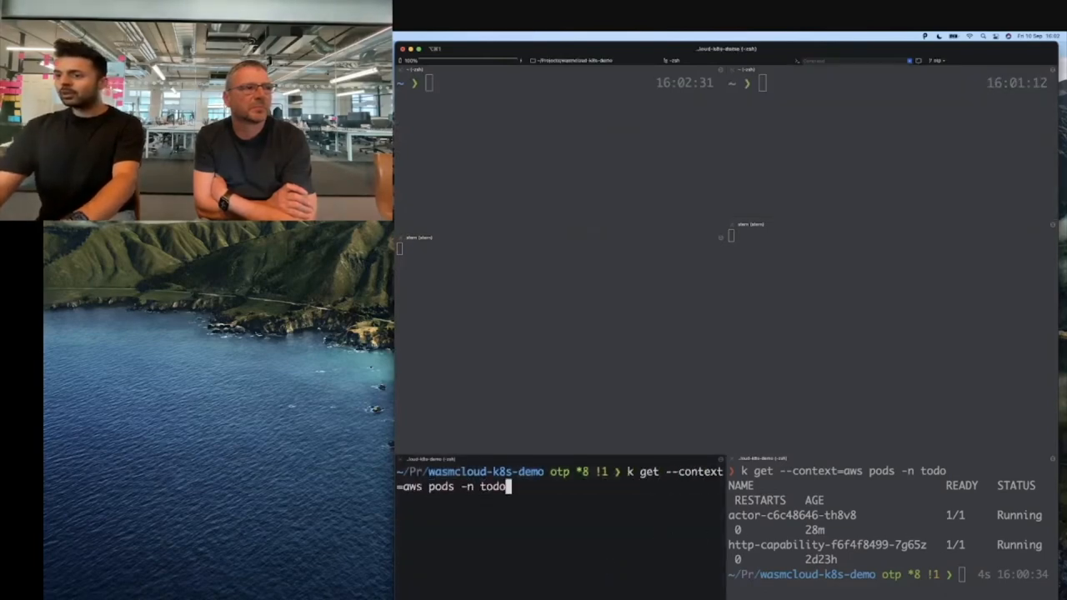
key(Return)
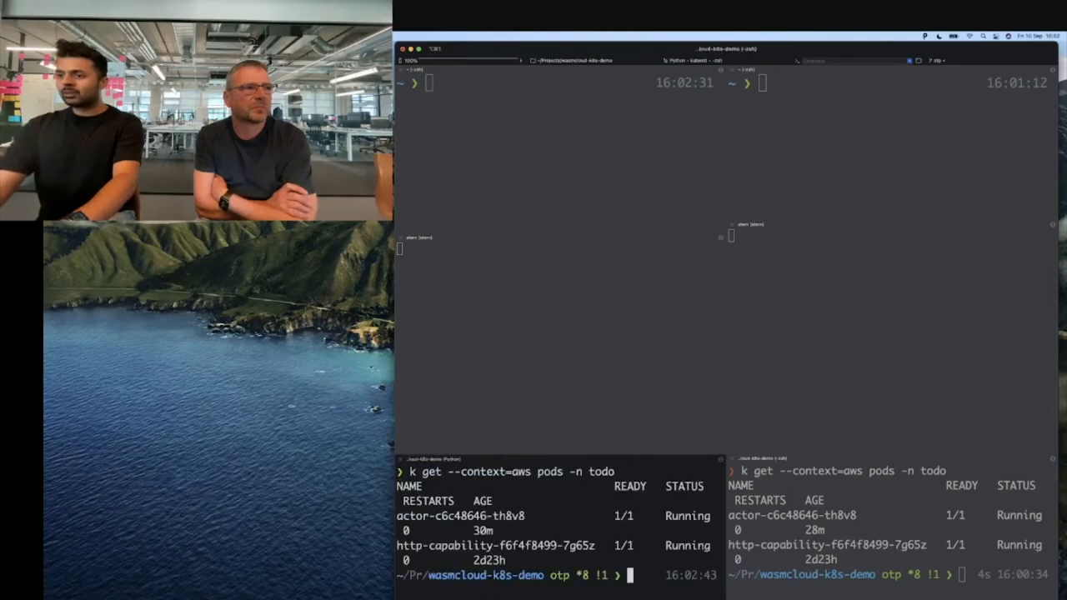
key(ctrl+l)
key(Up)
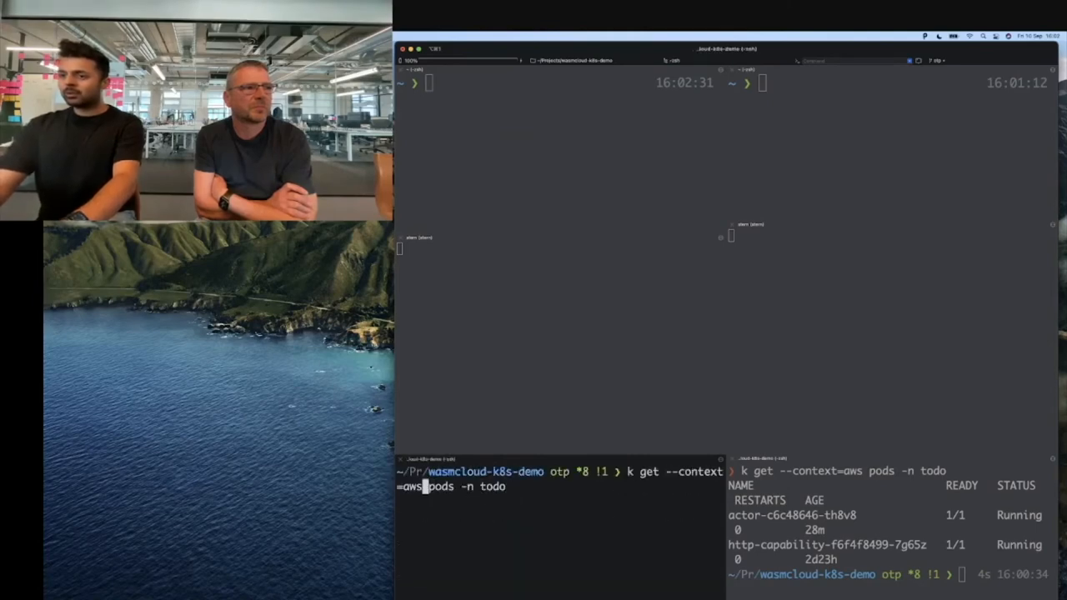
key(BackSpace)
key(BackSpace)
key(BackSpace)
text(gcp)
key(Return)
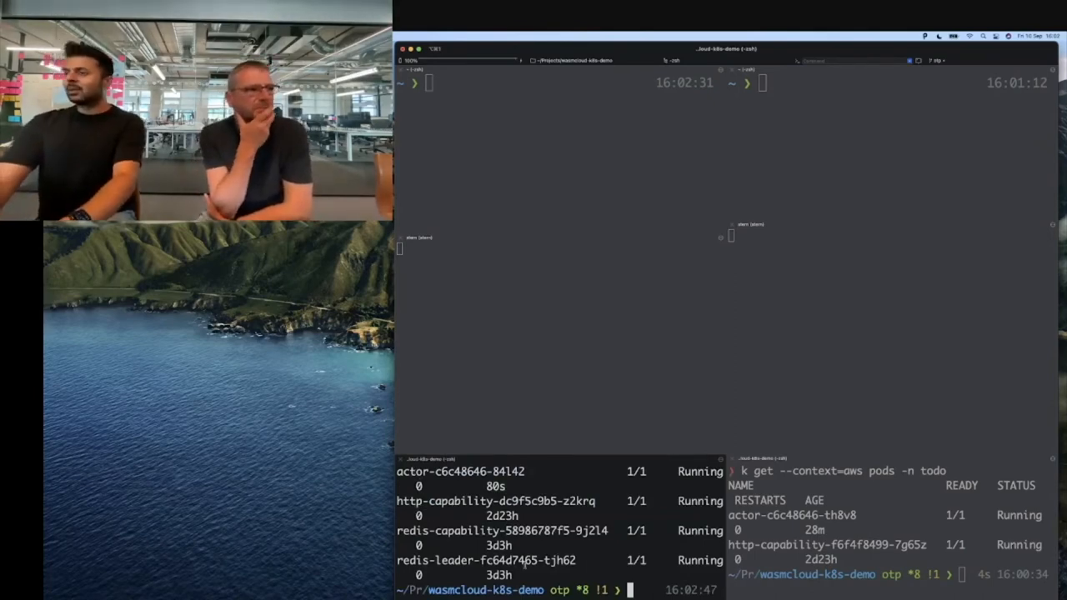
key(ctrl+l)
key(ctrl+b)
key(Right)
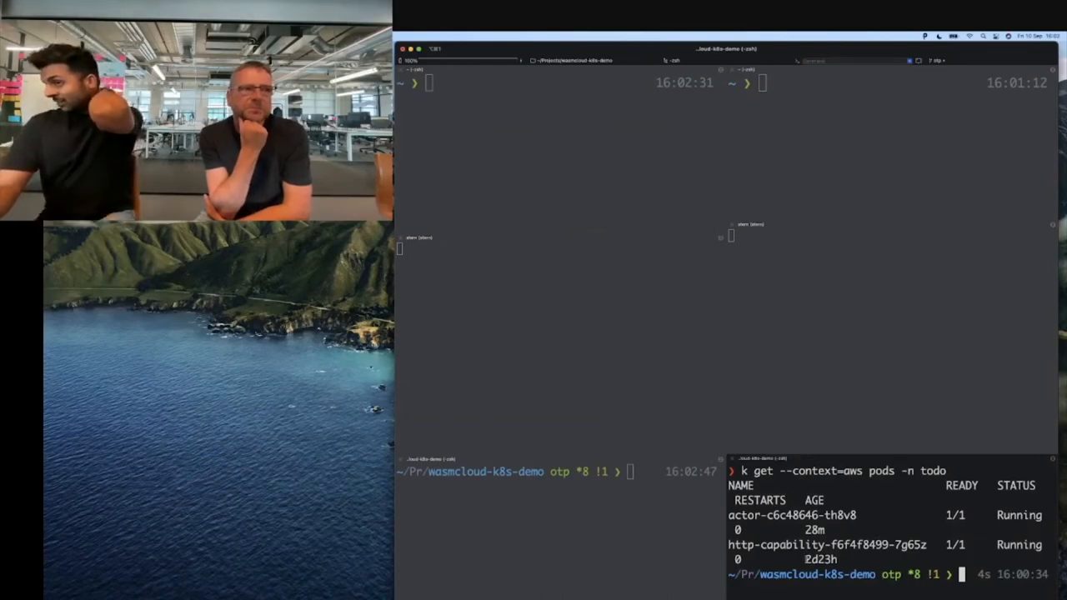
Run k --context=aws delete -f kubernetes/50-todo-backend/base/actor.yml to delete the AWS actor deployment
key(ctrl+l)
text(k --context=)
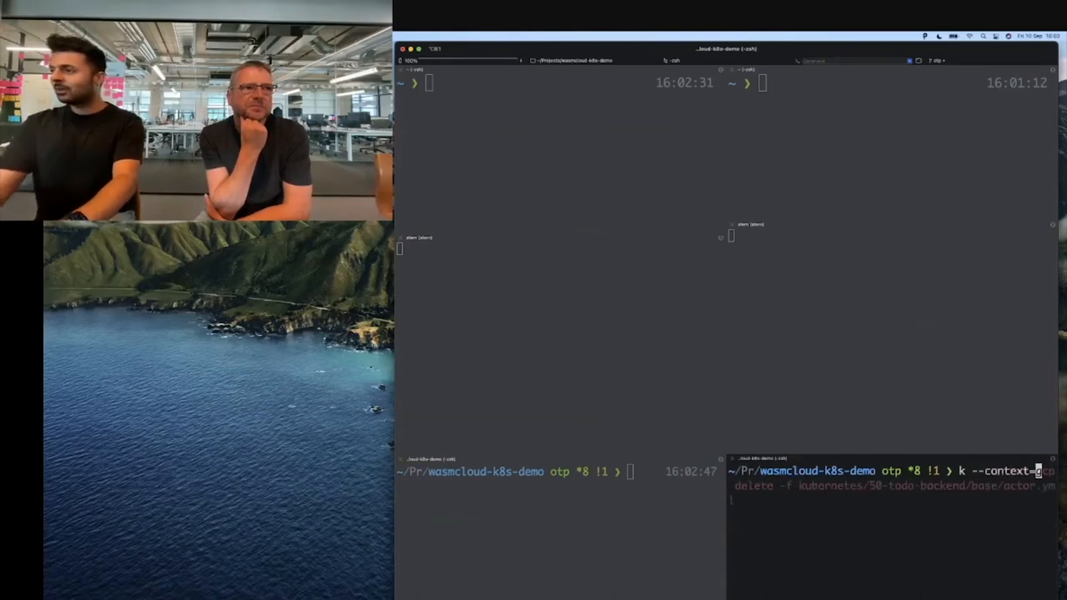
text(gcp delete -f)
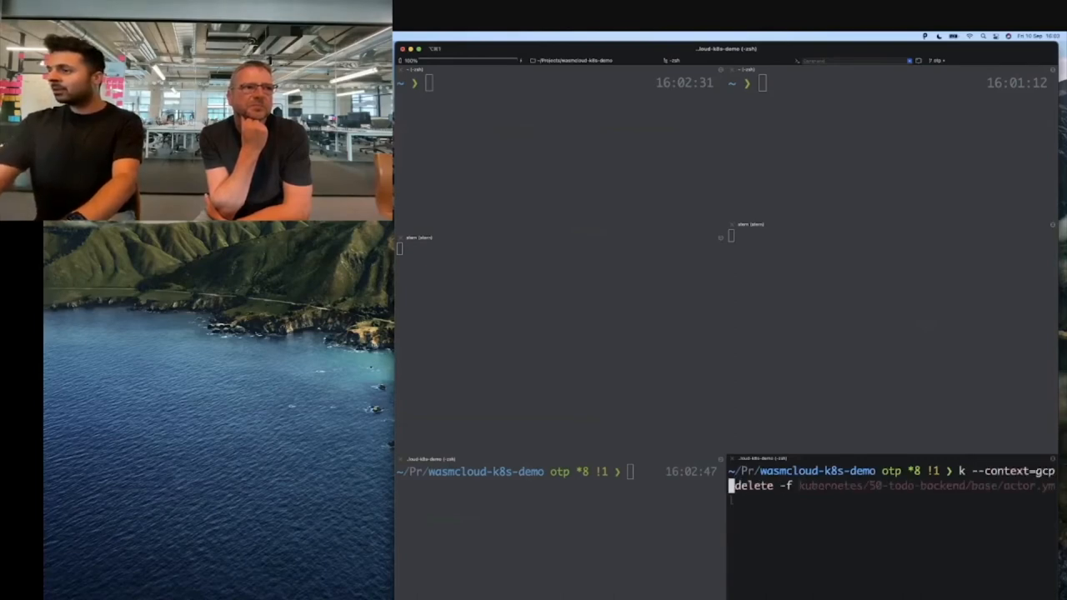
key(BackSpace)
key(BackSpace)
key(BackSpace)
text(aws)
key(End)
text(kubernetes/50-t)
key(Tab)
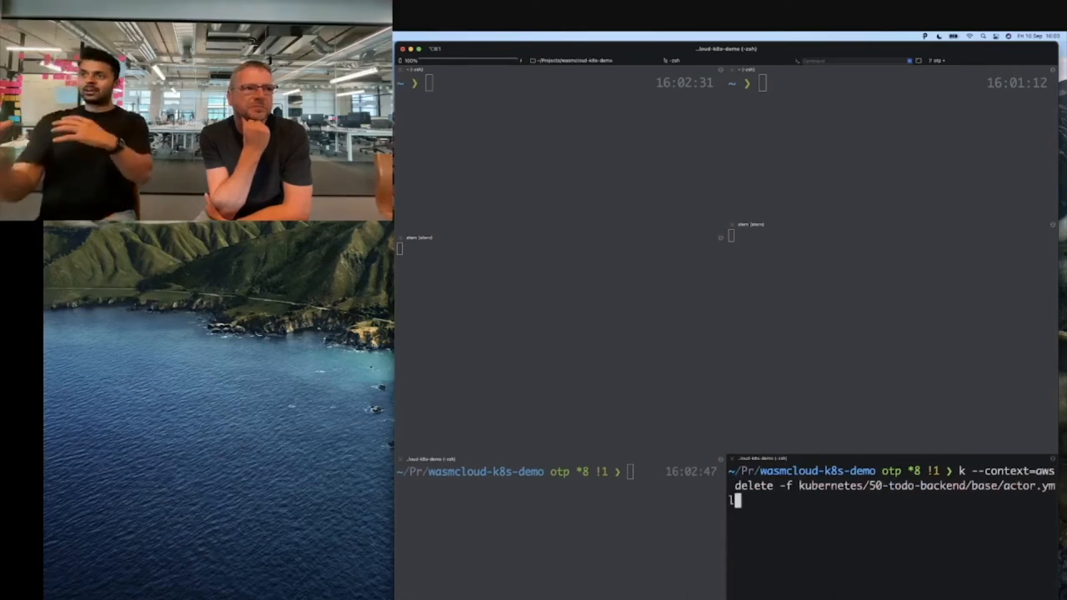
key(Return)
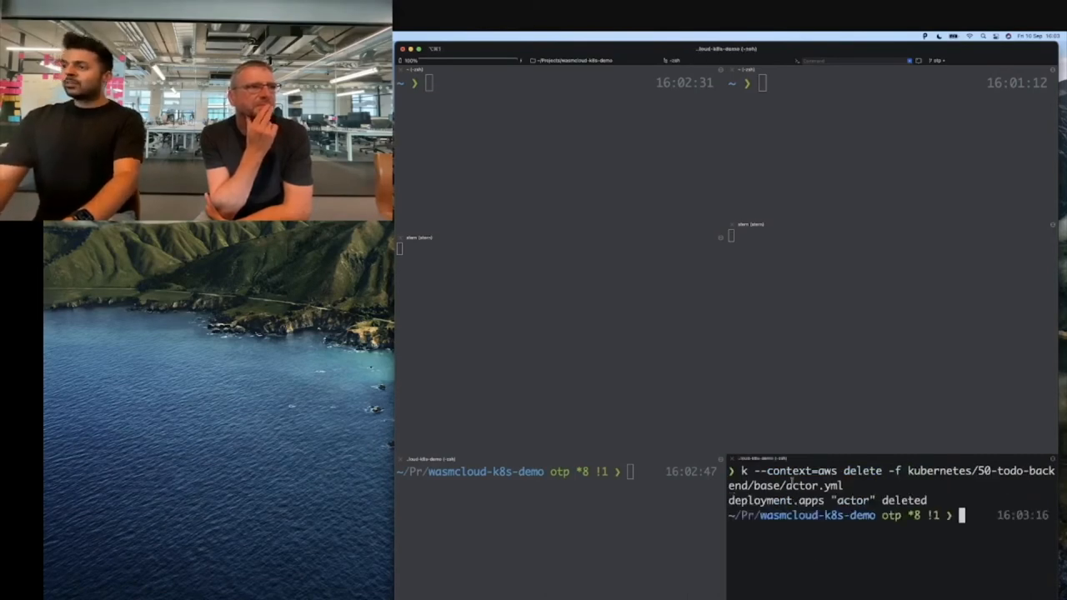
key(super+Tab)
scroll(732, 502, down, 5)
scroll(732, 502, down, 3)
scroll(732, 502, down, 4)
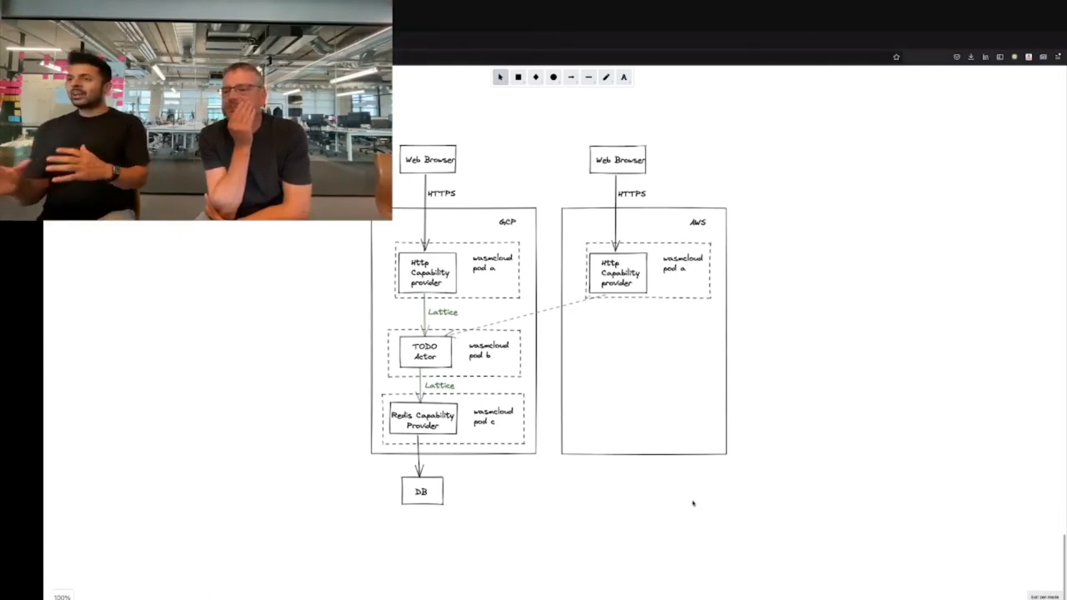
Return from the Excalidraw diagram to the terminals
key(ctrl+Left)
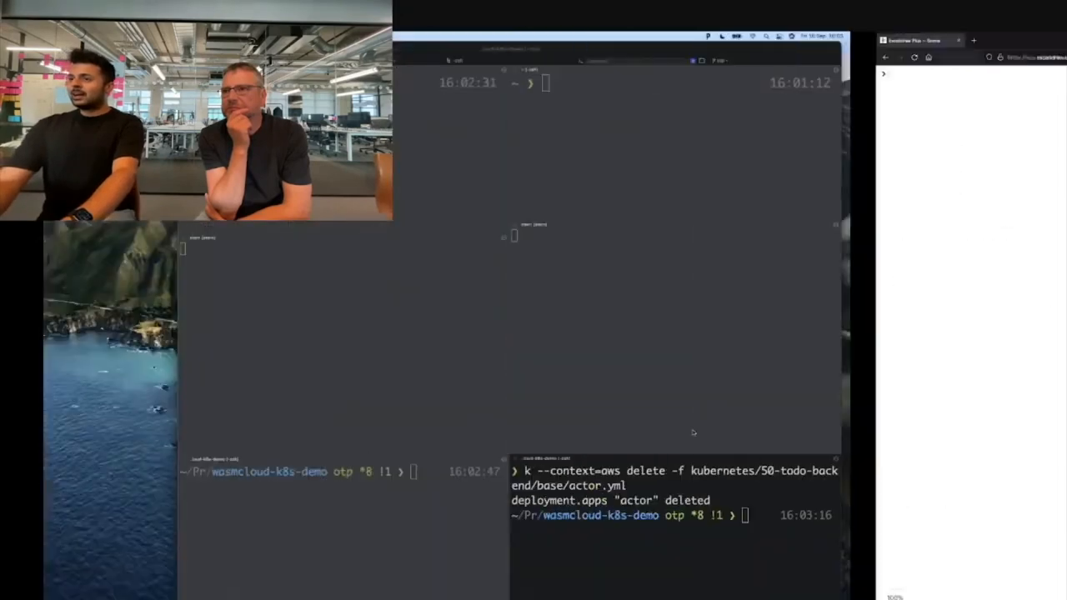
Watch the AWS todo pods with k --context=aws get pods -n todo --watch, then stop the watch
key(ctrl+l)
text(k --contex)
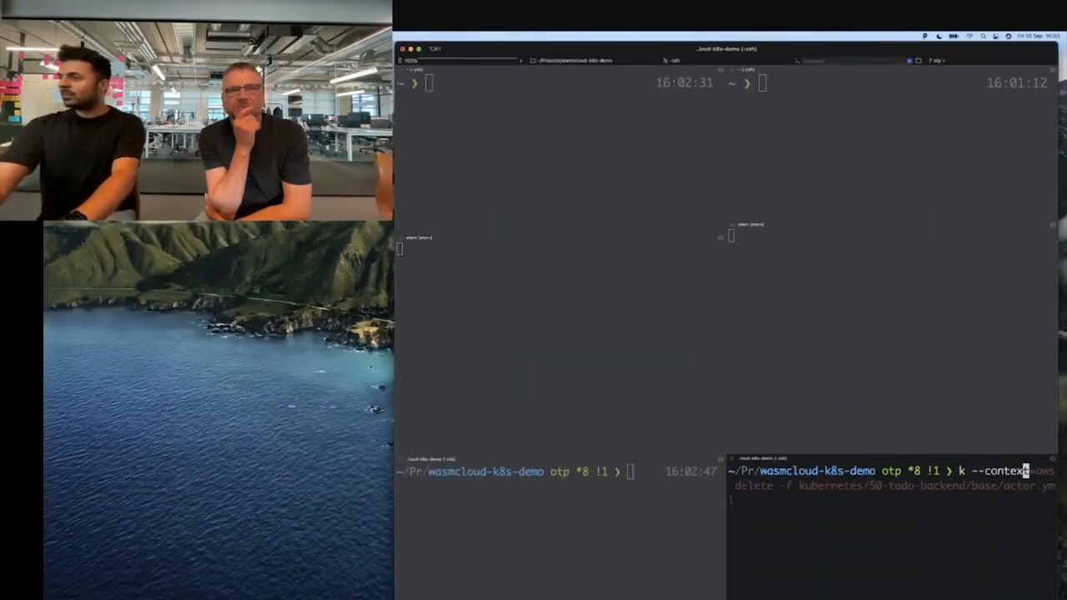
text(t=aws)
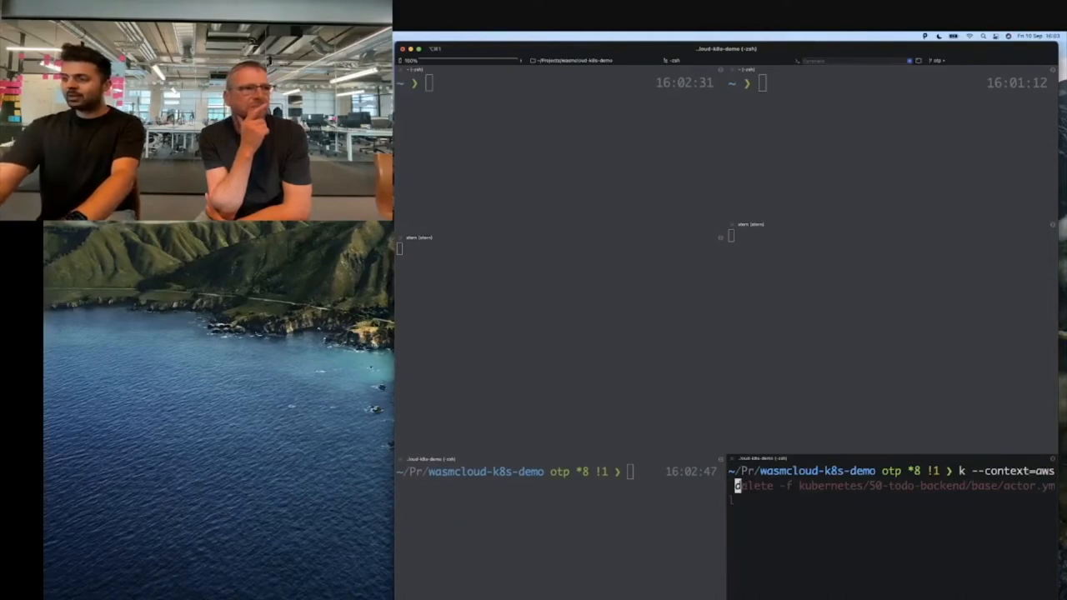
text( get pods -n todo --watch)
key(Return)
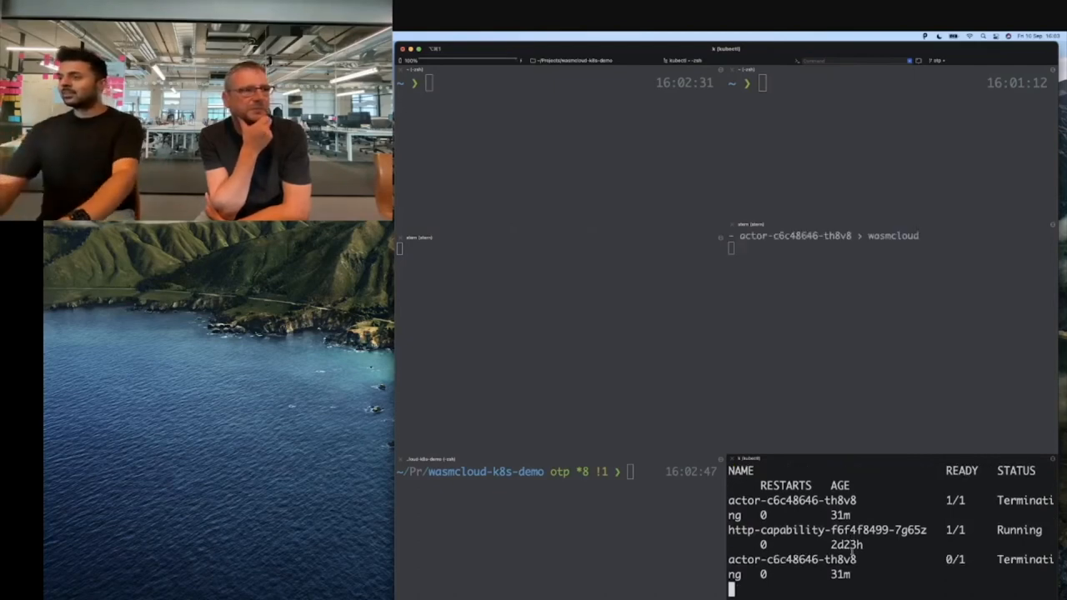
key(ctrl+c)
Rerun the pod listing without --watch, showing only the http-capability pod on AWS
key(ctrl+l)
key(Up)
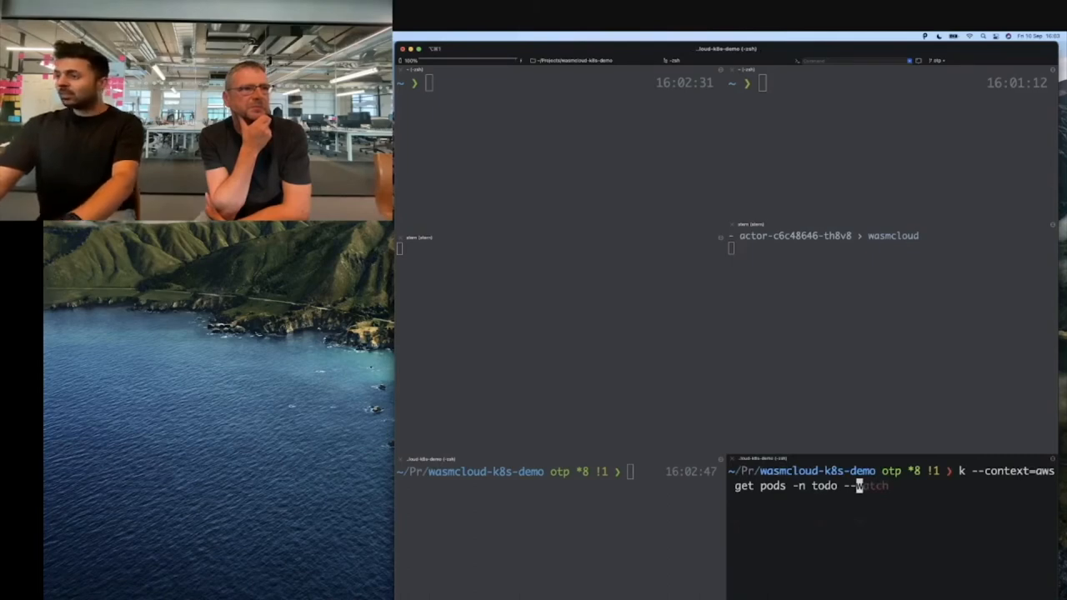
key(BackSpace)
key(BackSpace)
key(BackSpace)
key(Return)
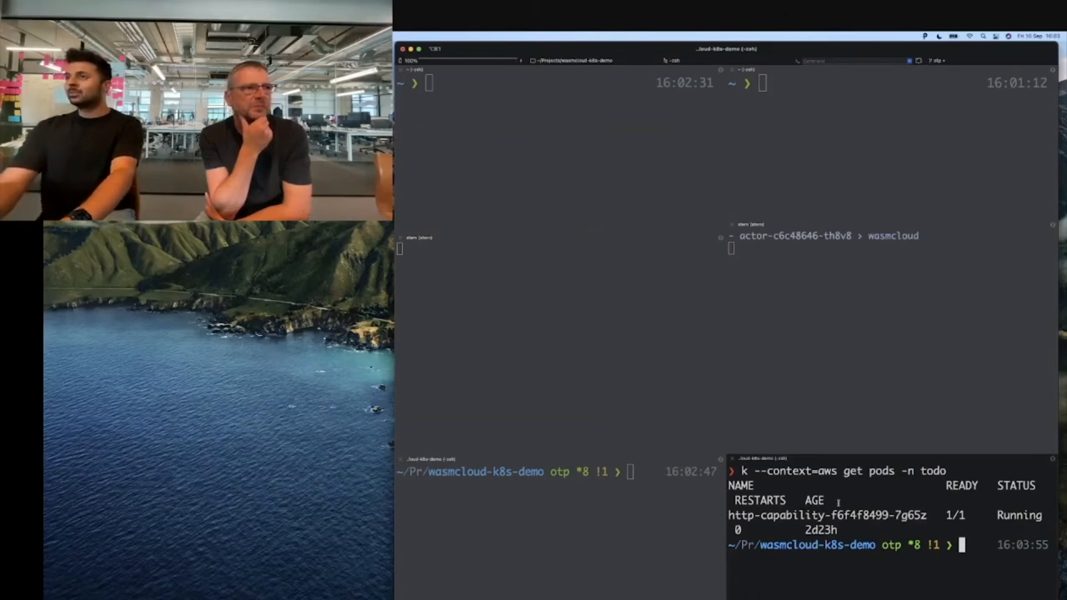
Fetch both todos with curl aws.wasmcloud-demo/api, served by the GCP actor, then go to the diagram
click(831, 134)
text(curl a)
key(Right)
key(Return)
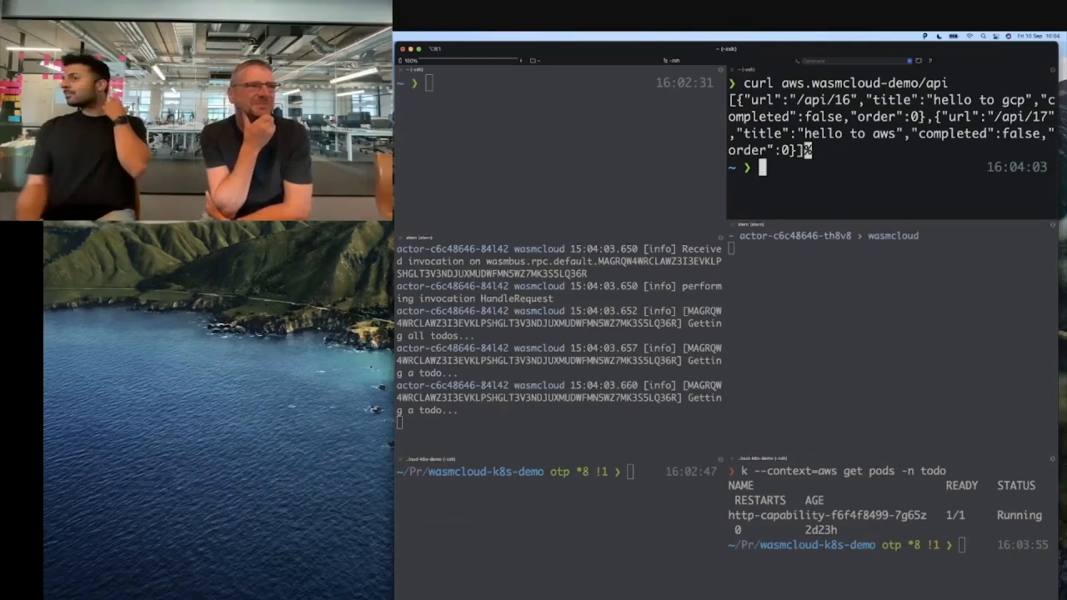
click(920, 515)
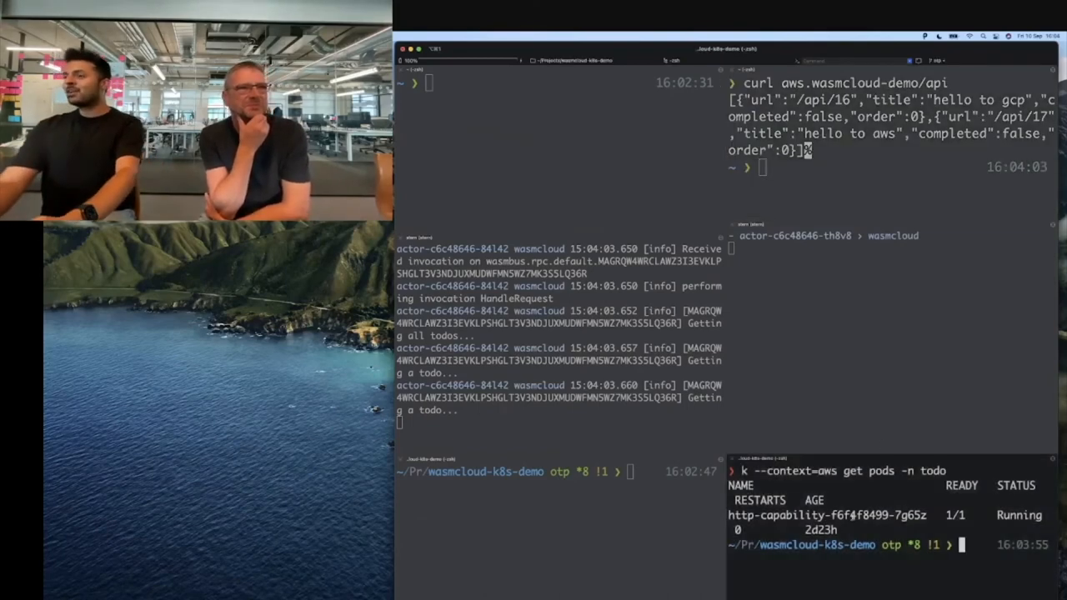
key(super+Tab)
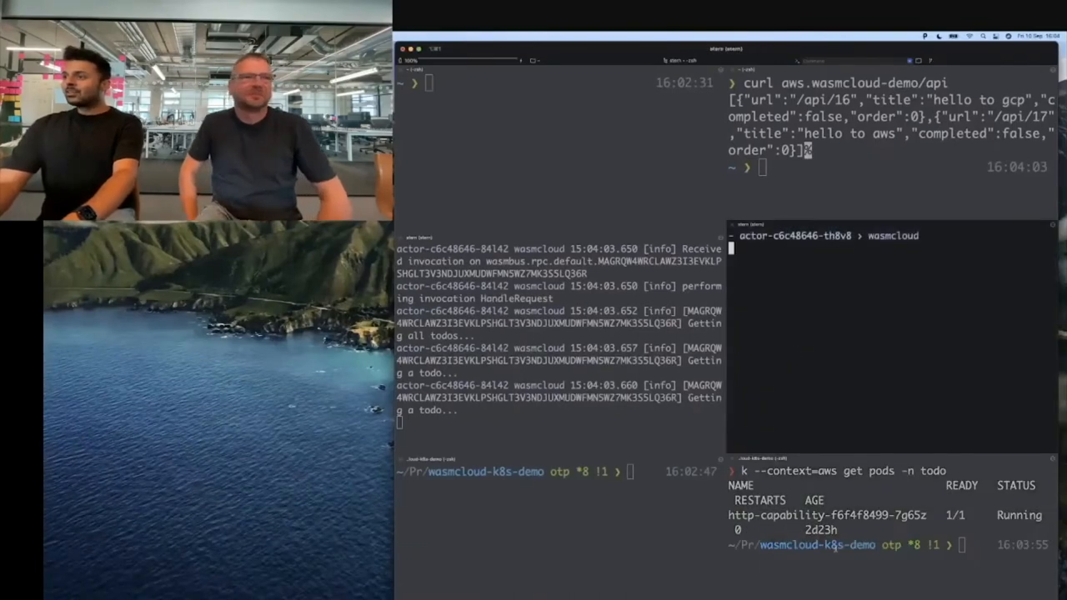
Recall the AWS delete command, replace delete with apply, and redeploy the TODO actor on AWS
key(ctrl+l)
key(Up)
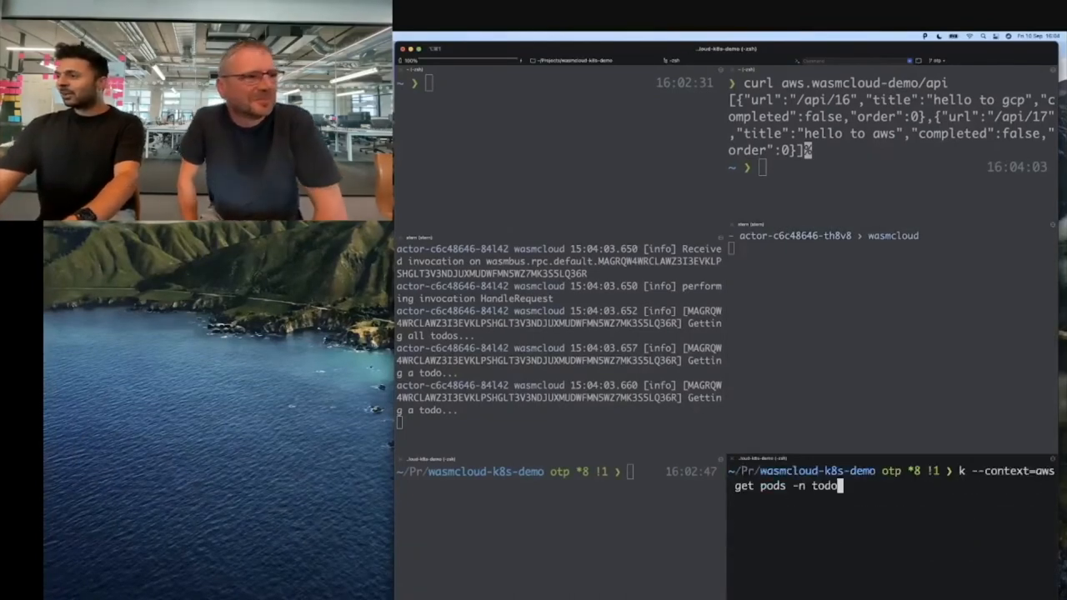
key(Up)
key(Up)
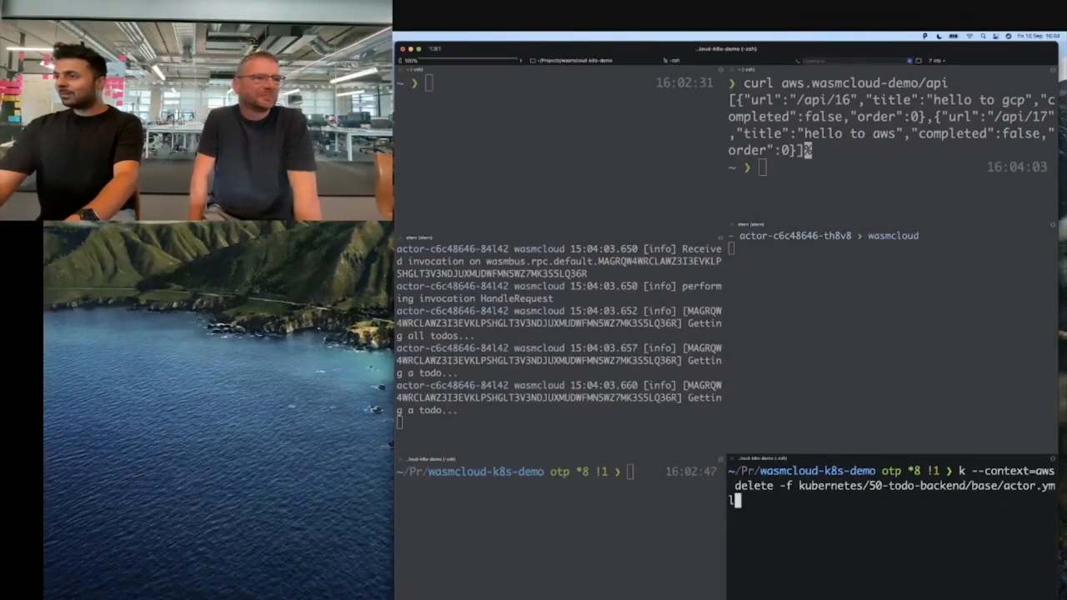
key(alt+b)
key(alt+b)
key(alt+b)
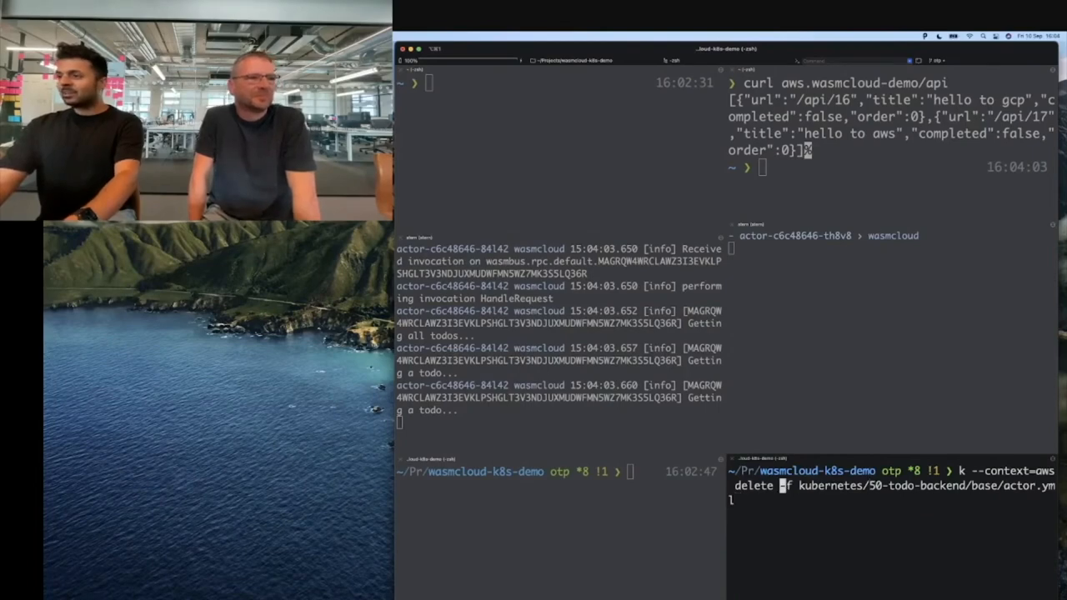
key(BackSpace)
key(BackSpace)
key(BackSpace)
text(apply)
key(Return)
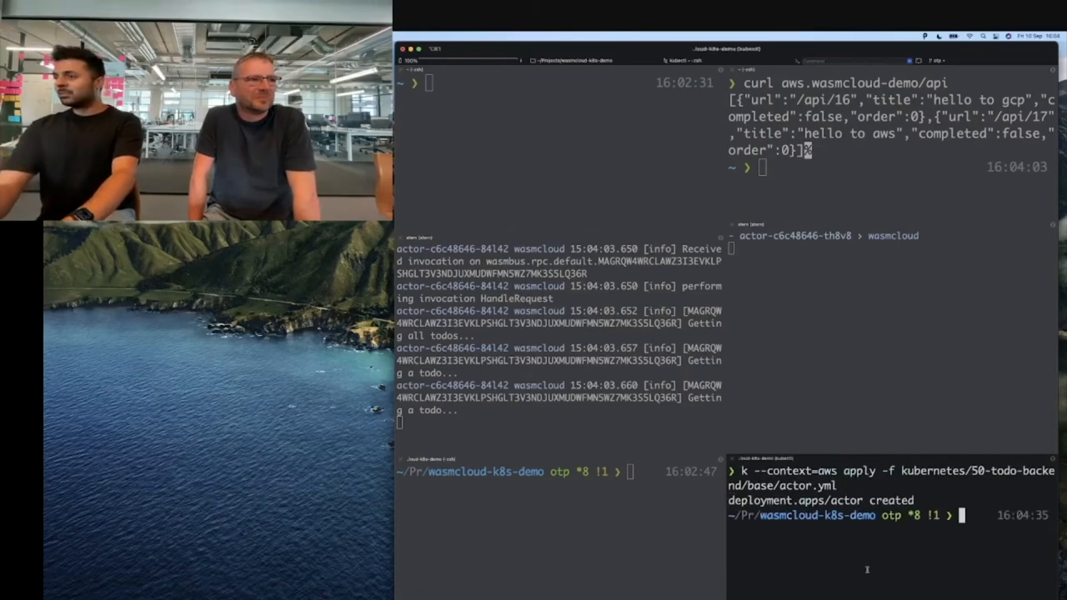
Follow the new AWS actor pod's logs in the stern pane as it starts and subscribes to wasmbus RPC
key(ctrl+l)
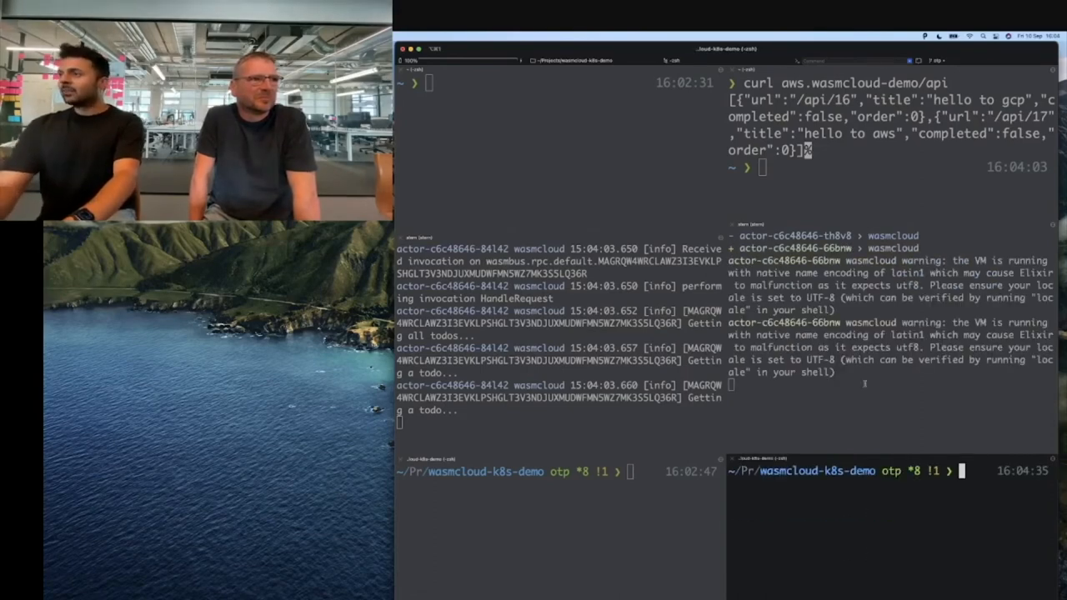
click(864, 384)
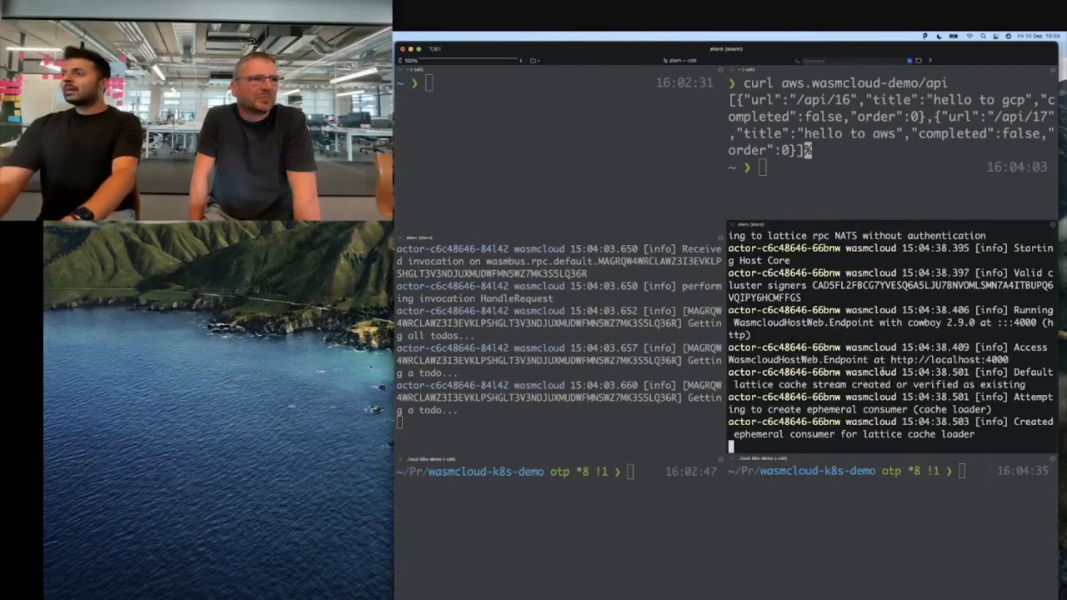
key(super+Tab)
scroll(737, 440, up, 5)
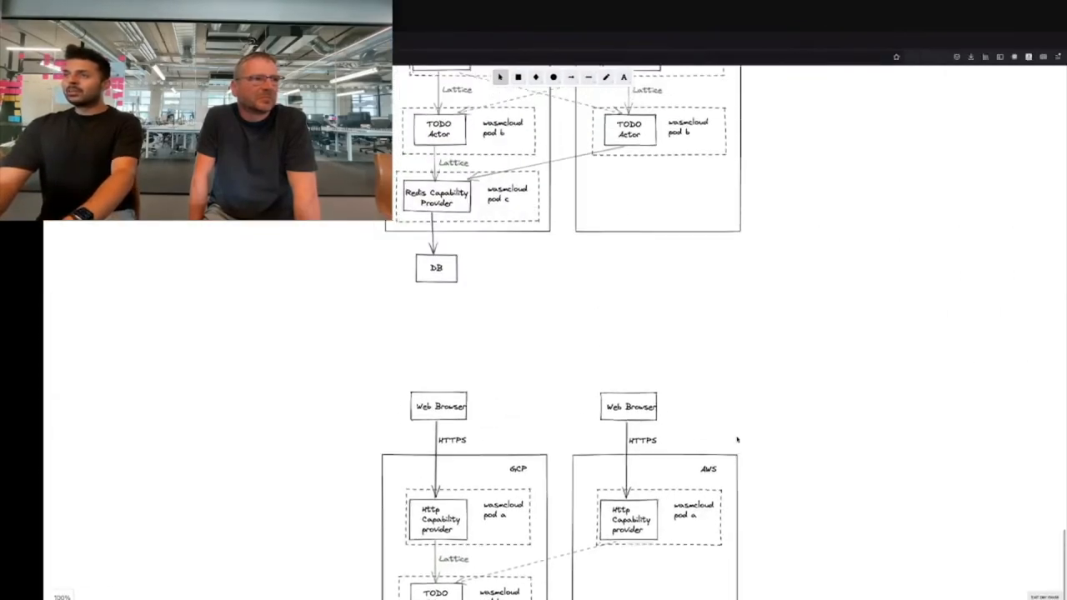
scroll(737, 439, up, 5)
scroll(737, 440, up, 3)
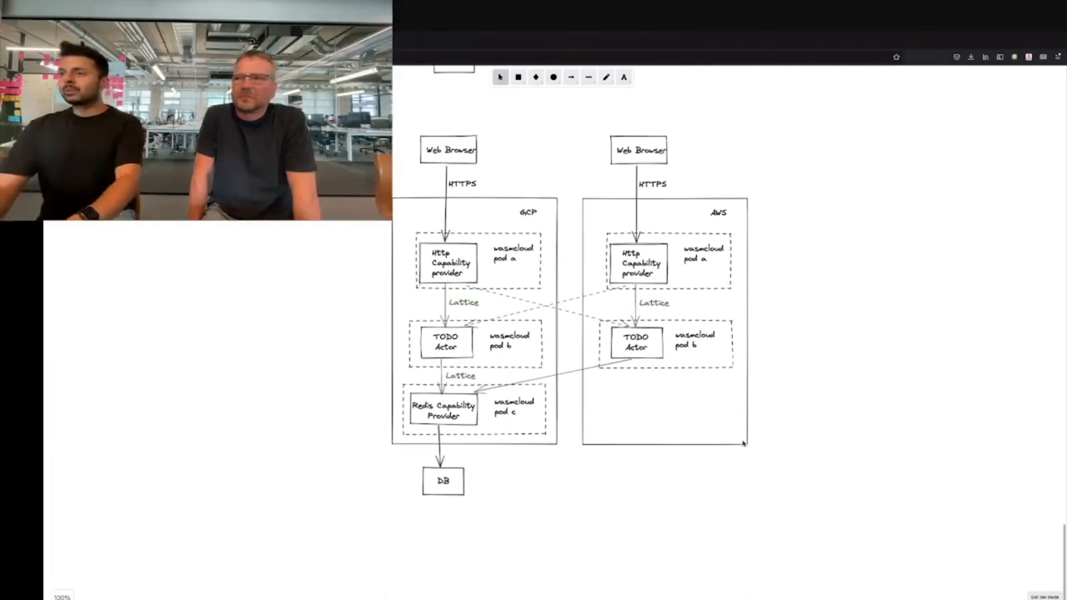
key(super+Tab)
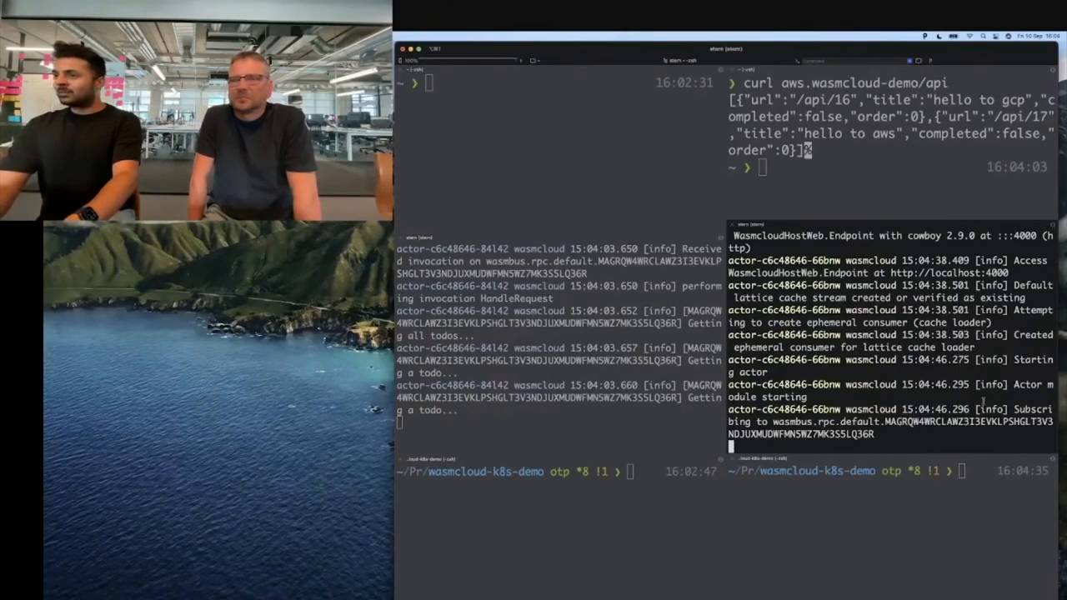
Clear both actors' stern log panes and the AWS request terminal
key(super+k)
click(533, 400)
key(super+k)
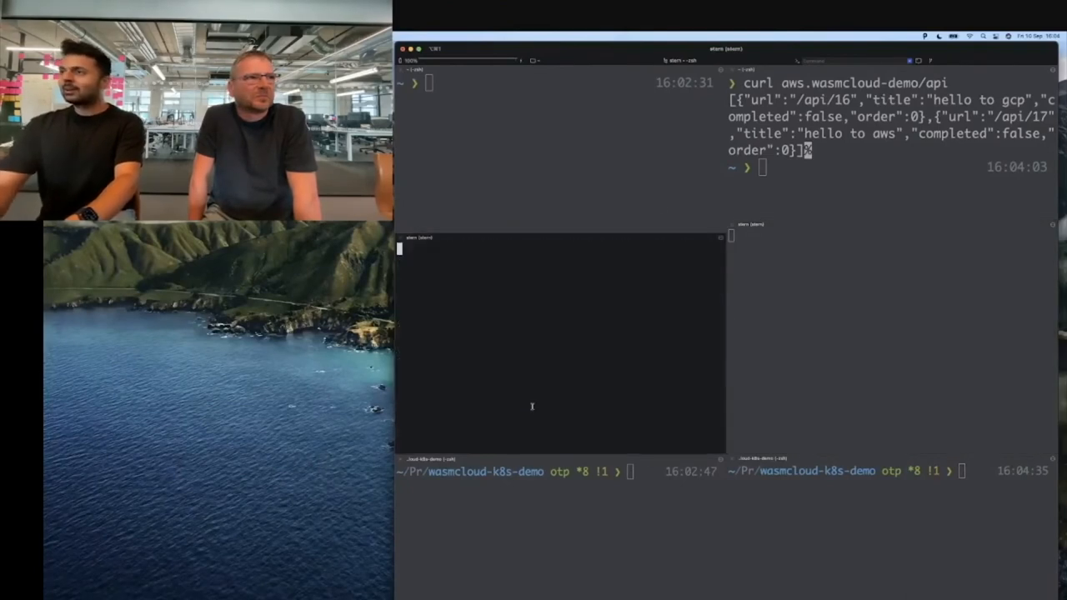
key(super+alt+Up)
key(super+k)
text(curl)
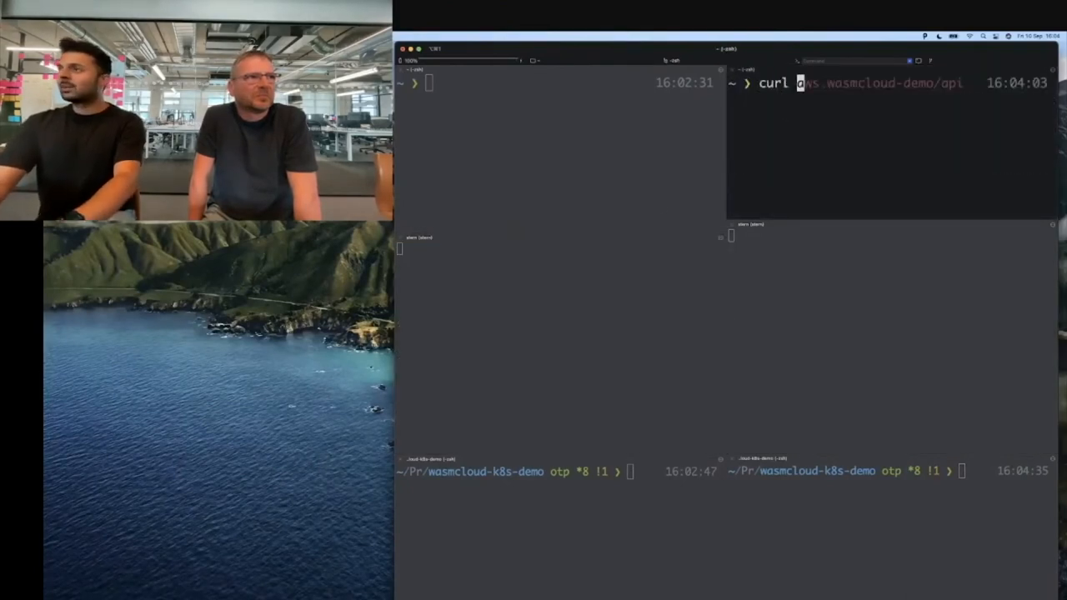
Run 'curl aws.wasmcloud-demo/api' and 'curl gcp.wasmcloud-demo/api', each returning both todos from its own cluster's actor
key(Right)
key(Return)
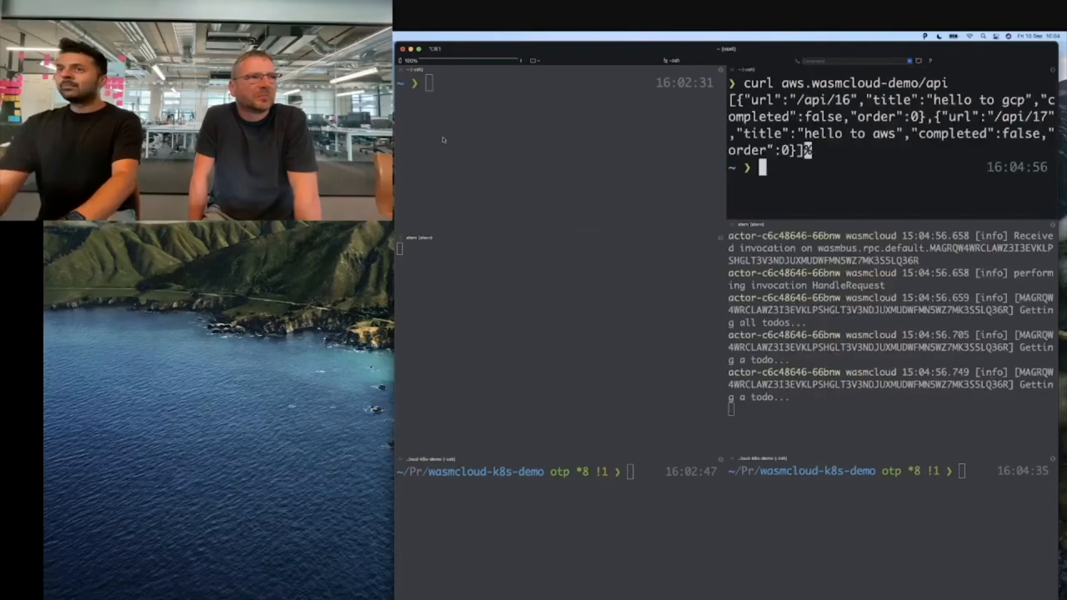
key(super+alt+Left)
text(curl gcp)
key(Right)
key(Return)
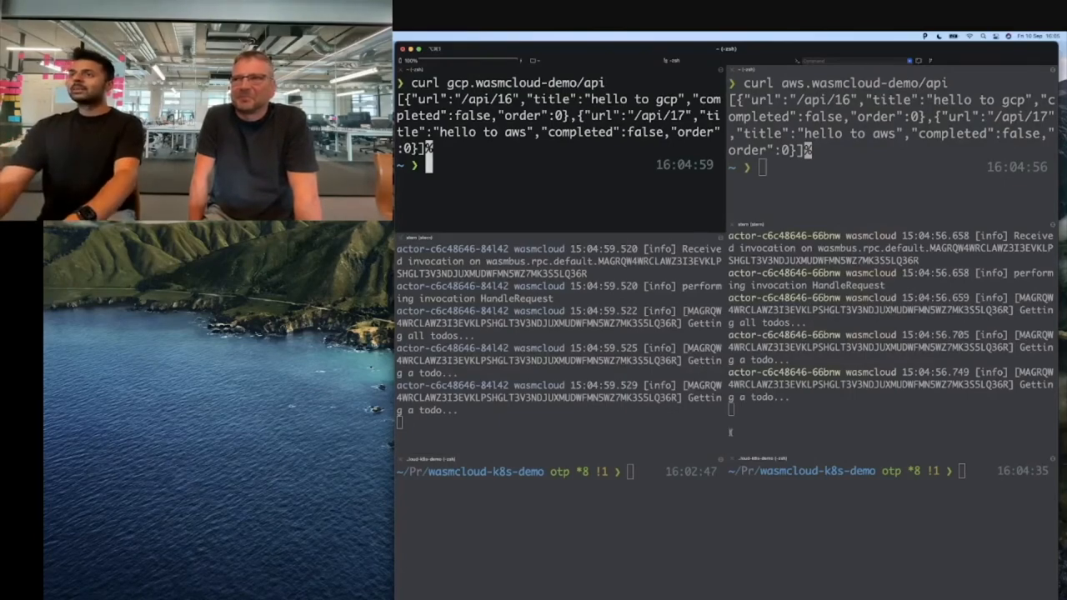
key(super+Tab)
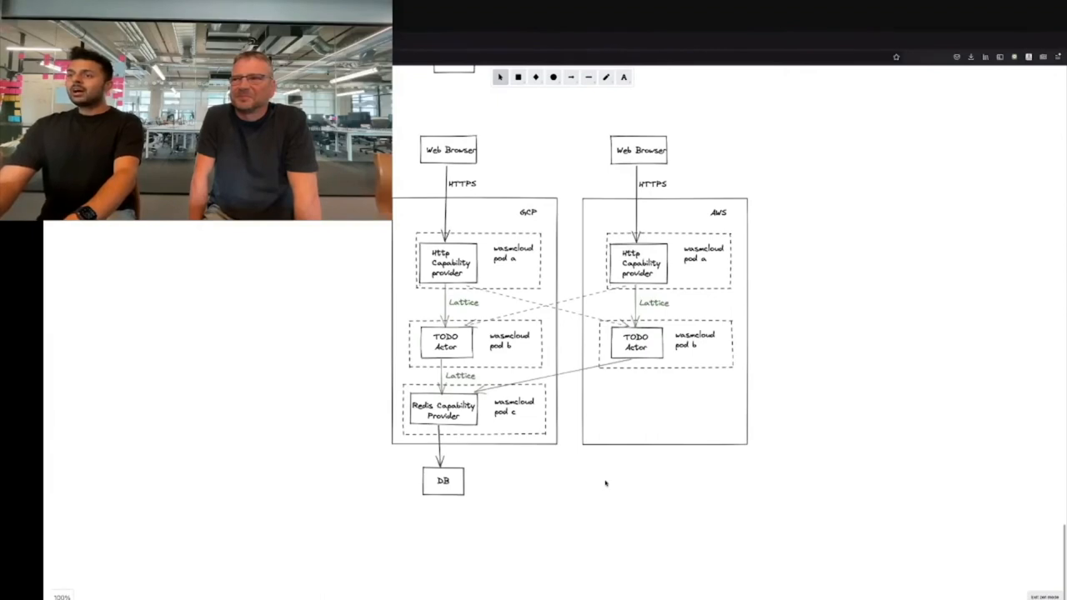